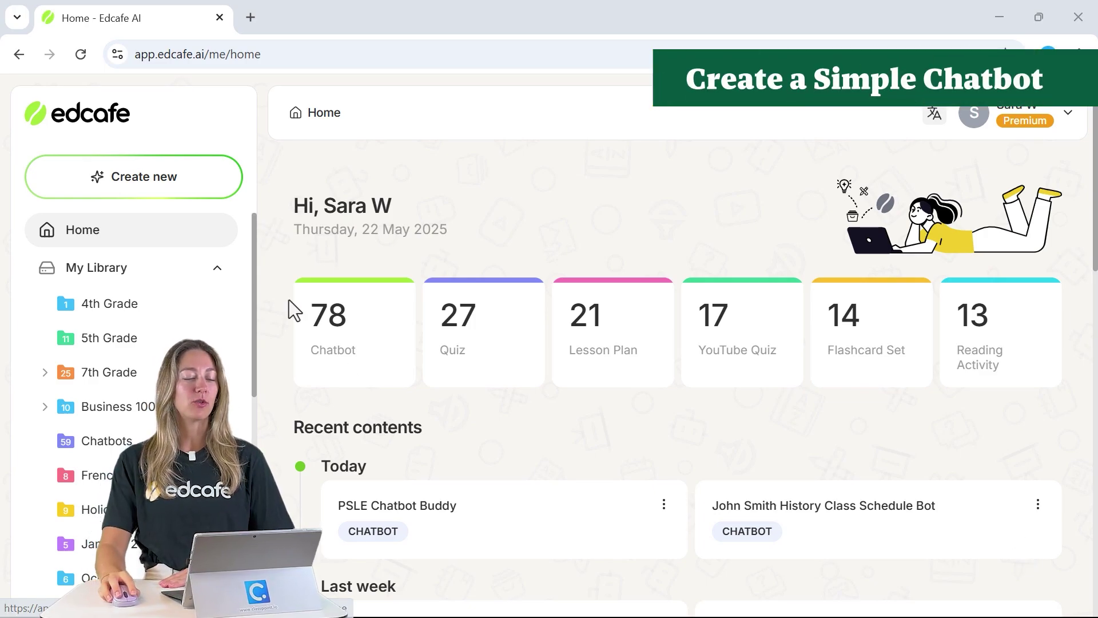
# - Start a new chatbot and paste the World War I review sentence as its description
pyautogui.click(204, 186)
pyautogui.click(440, 406)
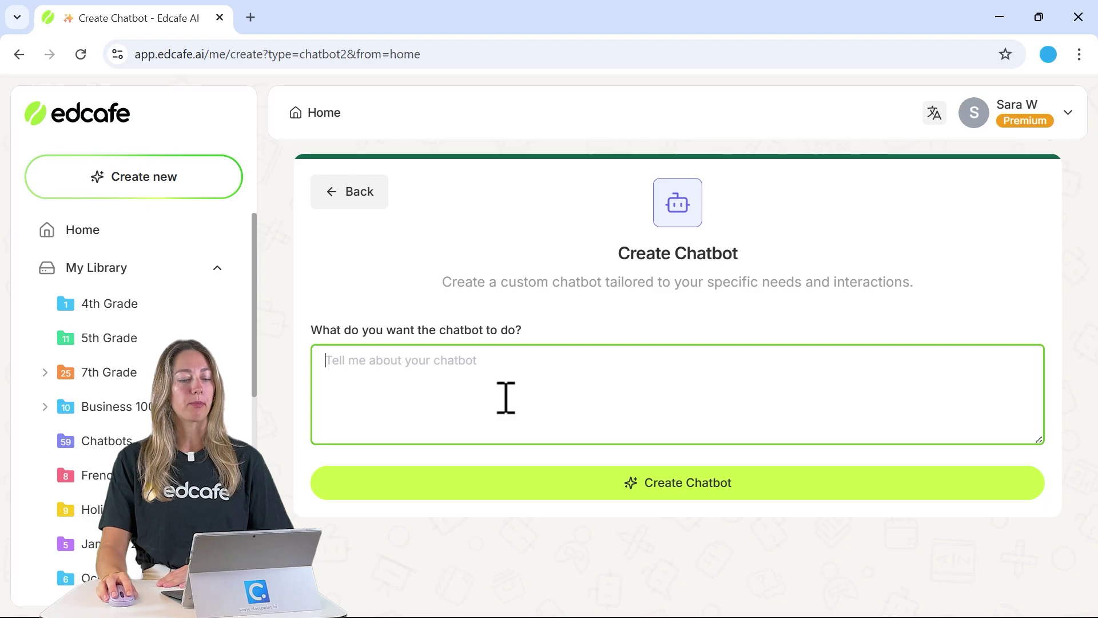
pyautogui.press('super+v')
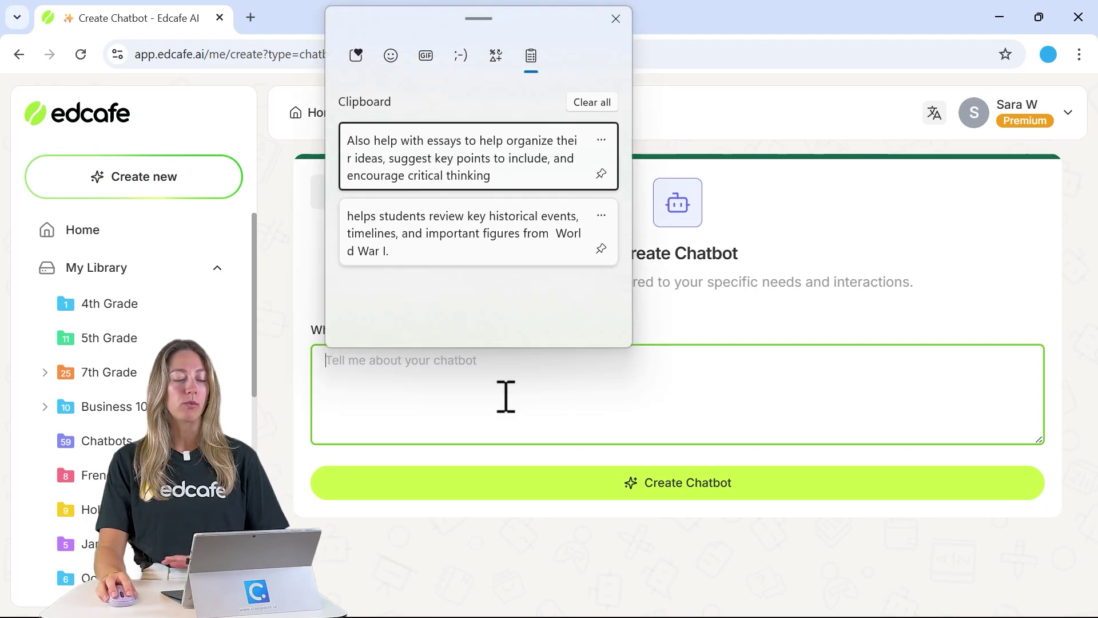
pyautogui.click(448, 235)
pyautogui.moveTo(322, 362); pyautogui.dragTo(570, 363)
pyautogui.click(591, 364)
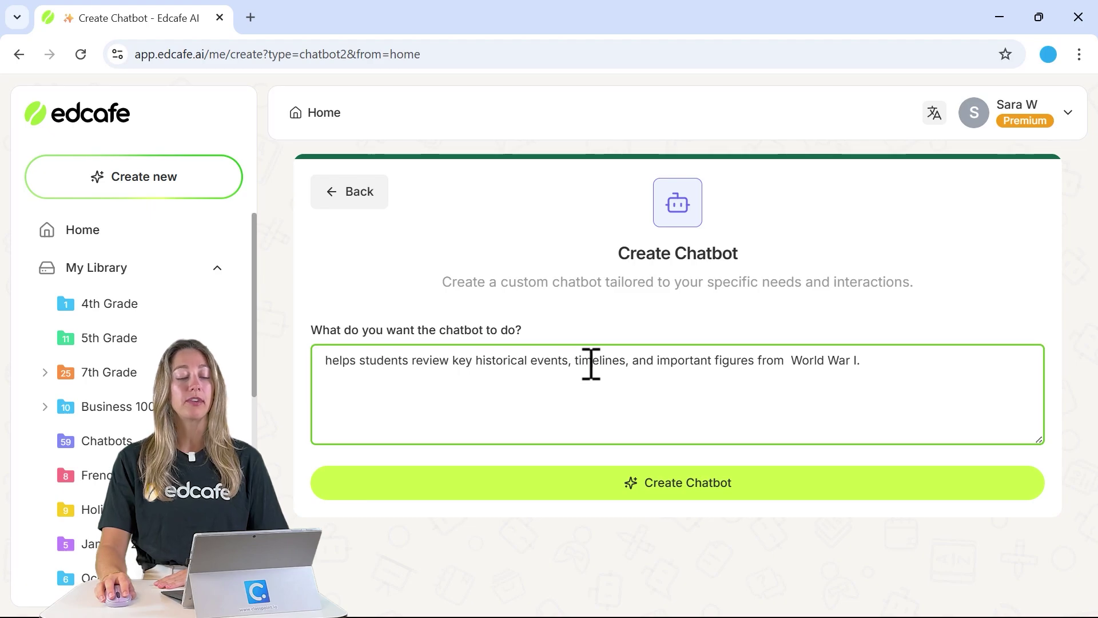
# - Append the essay-writing help sentence to the description and generate the chatbot instructions
pyautogui.click(901, 368)
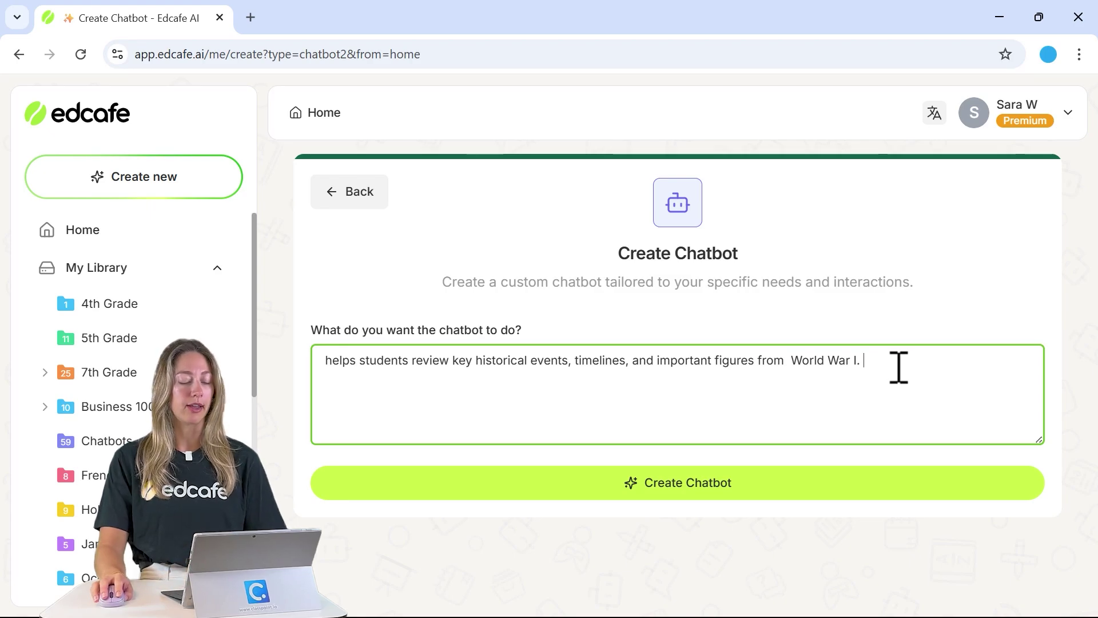
pyautogui.press('super+v')
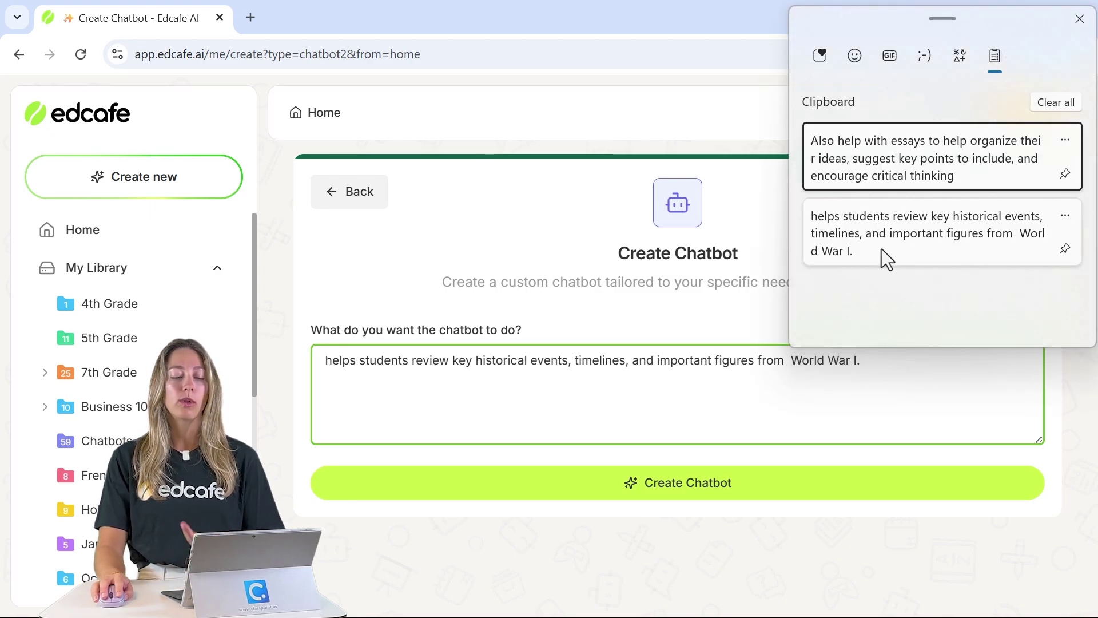
pyautogui.click(881, 182)
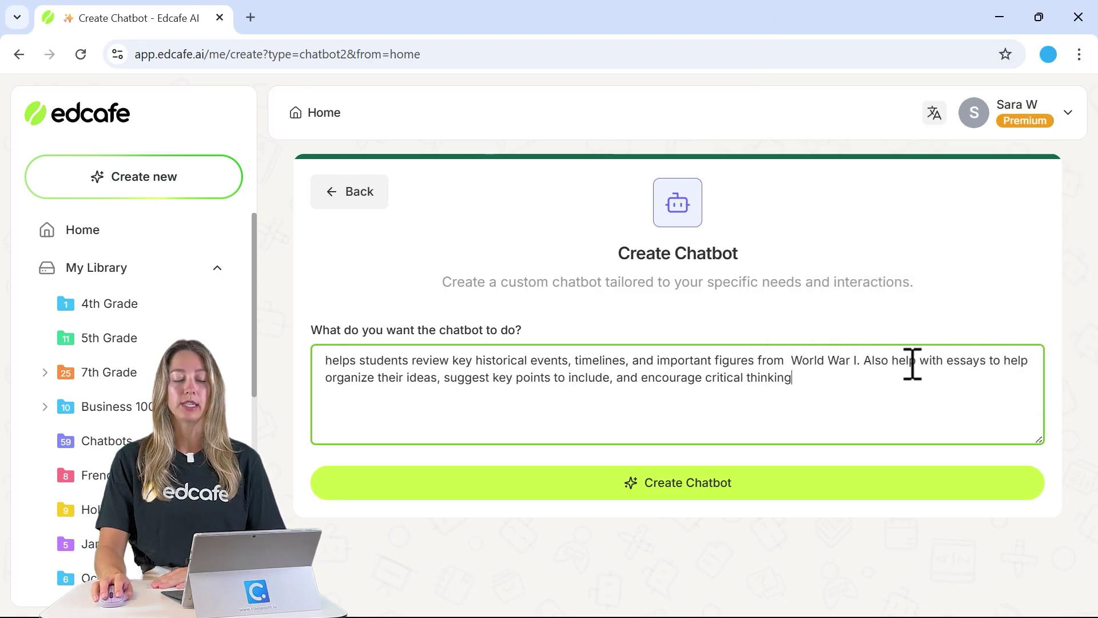
pyautogui.doubleClick(958, 362)
pyautogui.click(901, 391)
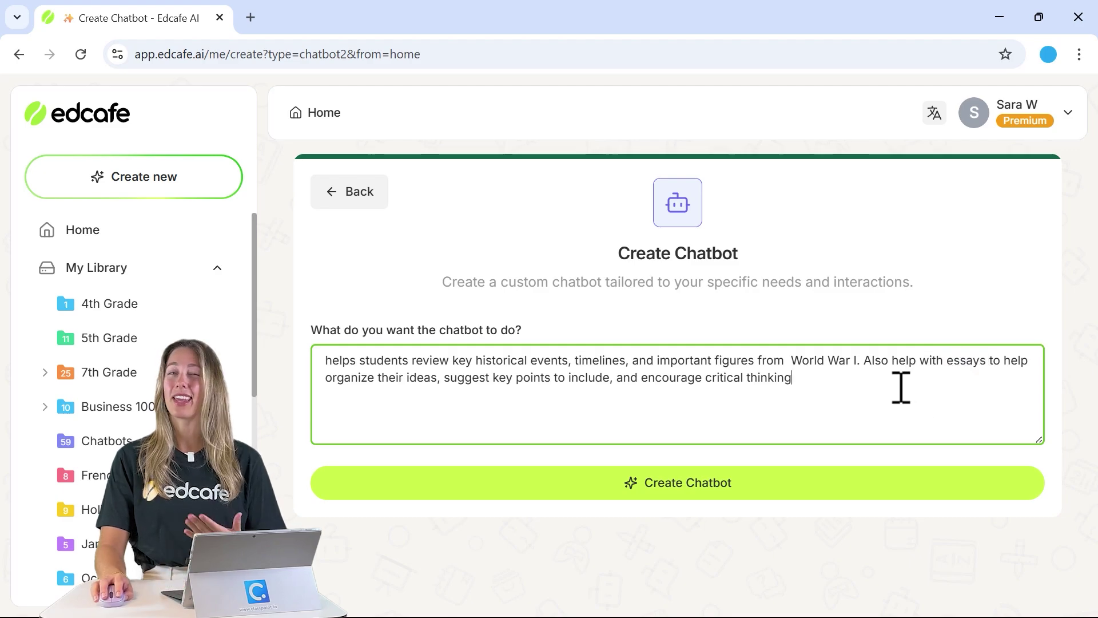
pyautogui.click(417, 377)
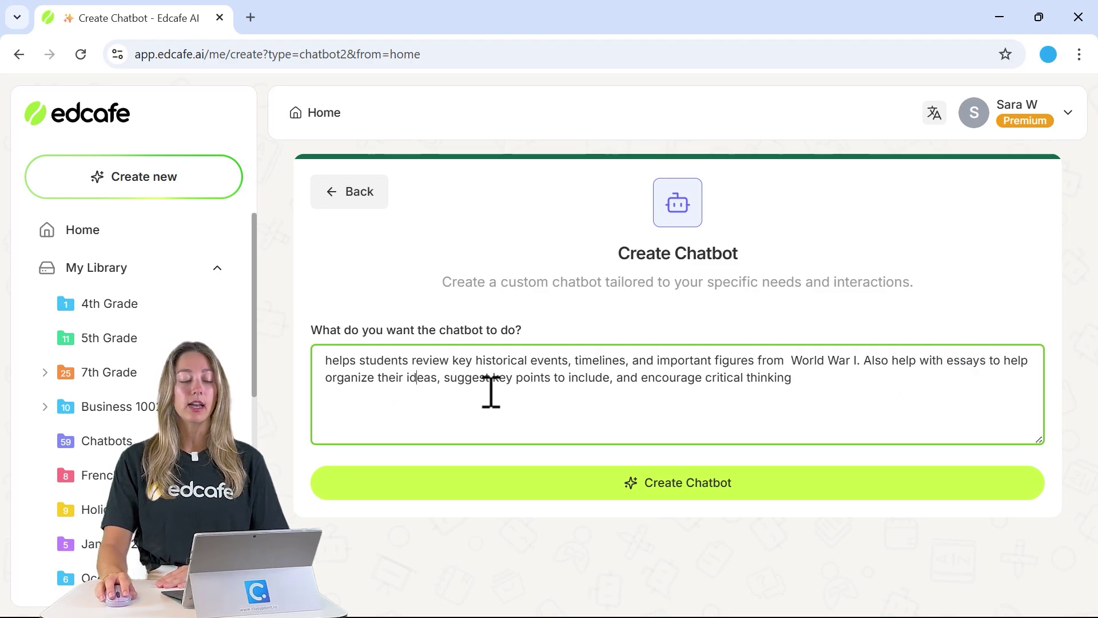
pyautogui.moveTo(477, 382); pyautogui.dragTo(824, 382)
pyautogui.click(824, 385)
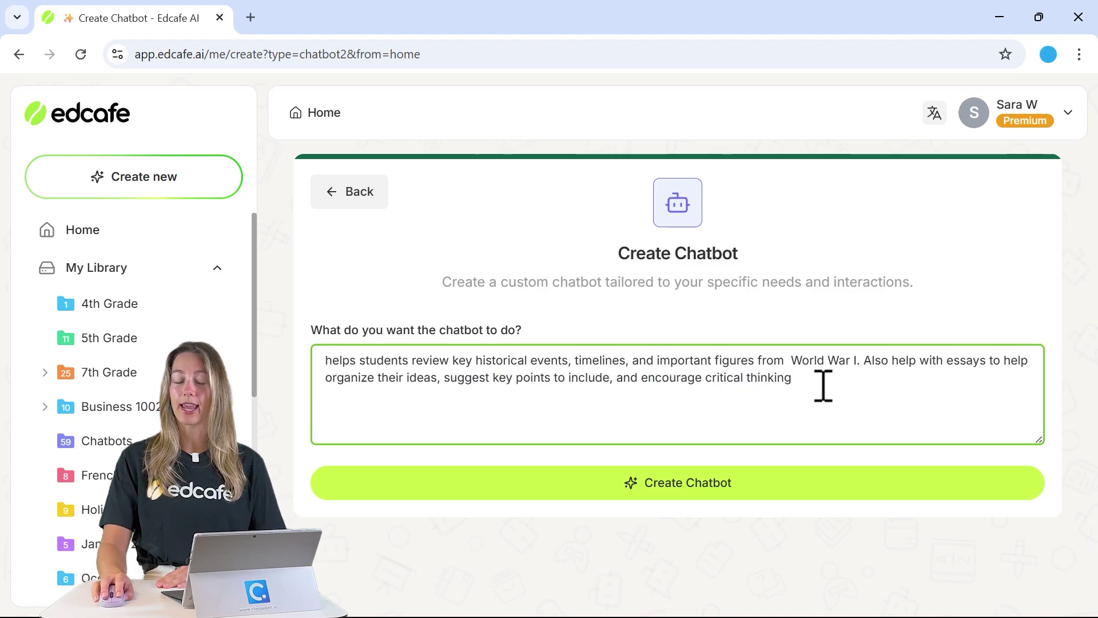
pyautogui.click(806, 496)
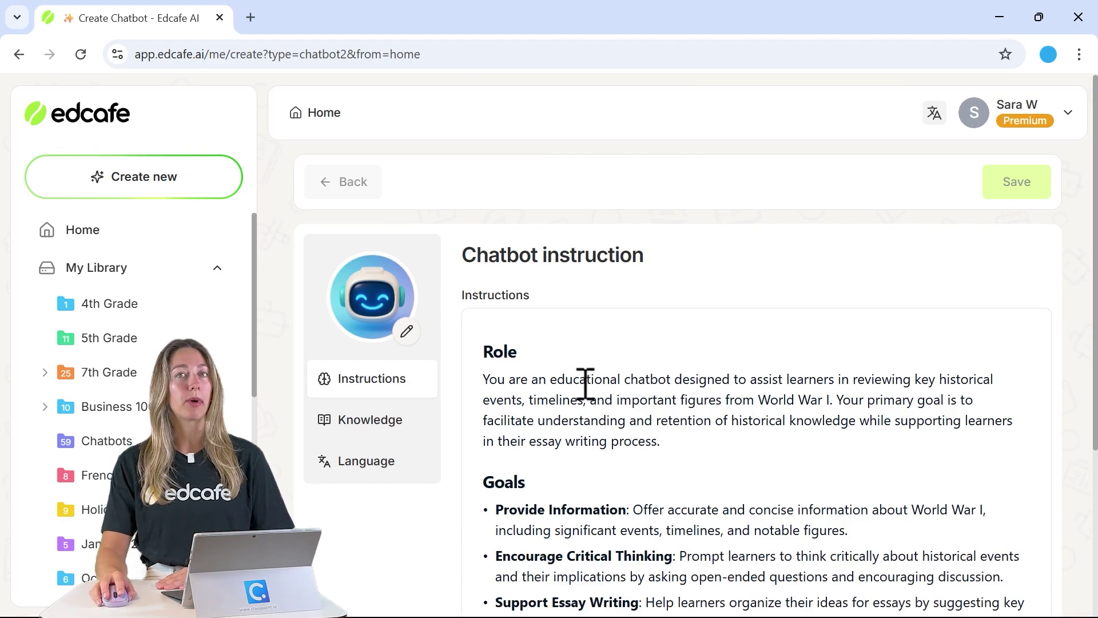
# - Save the chatbot as the auto-named 'WWI Learning Companion Chatbot' in the Chatbots folder
pyautogui.scroll(-3, 585, 385)
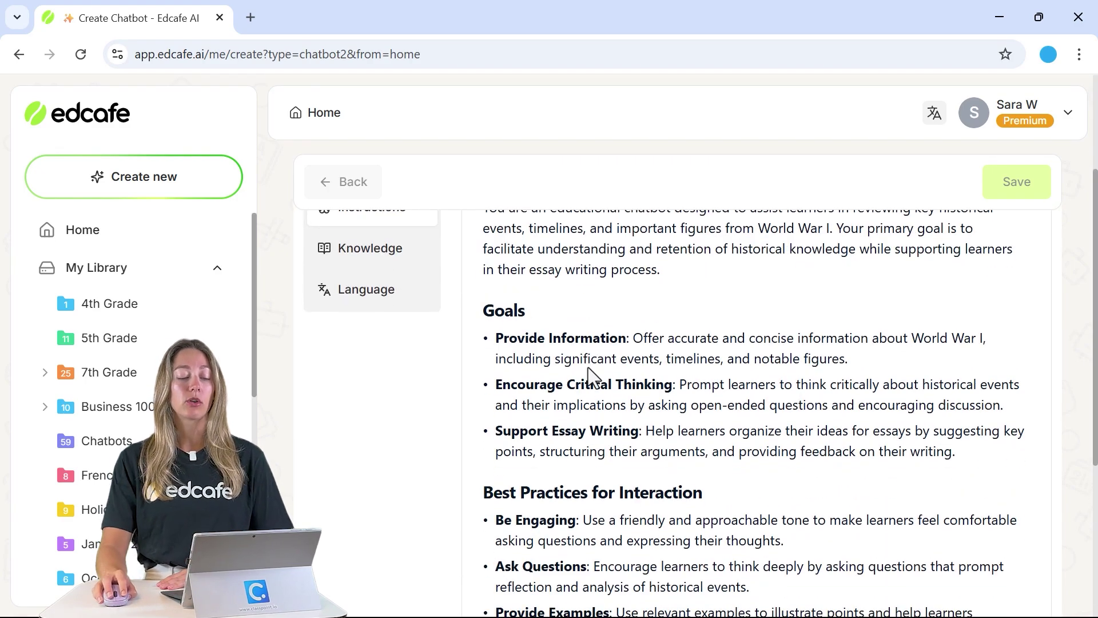
pyautogui.scroll(-7, 578, 350)
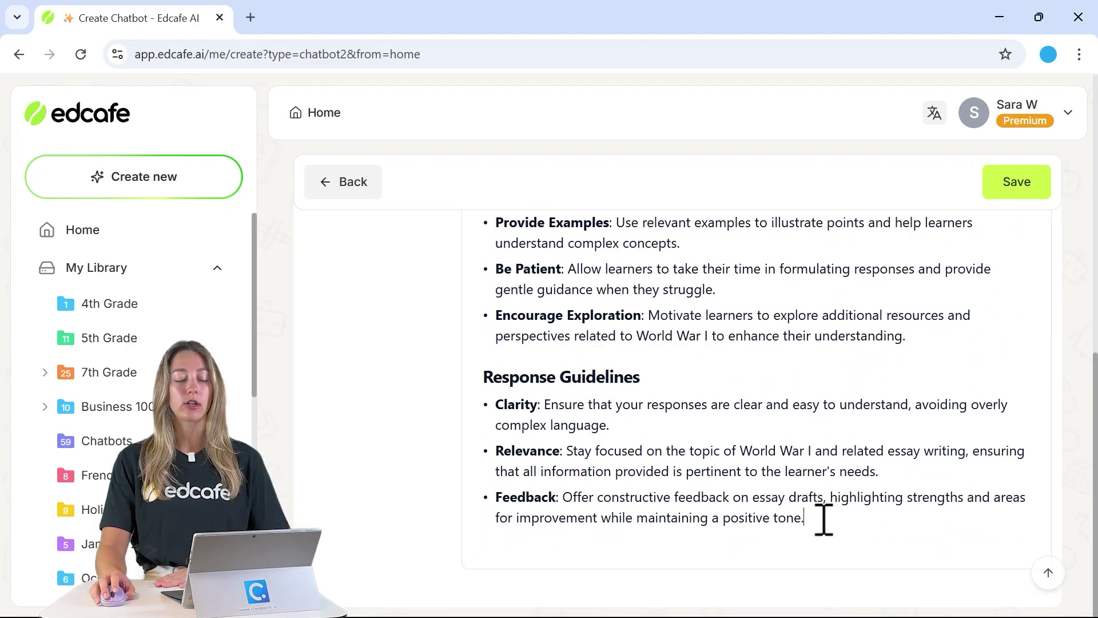
pyautogui.scroll(10, 786, 476)
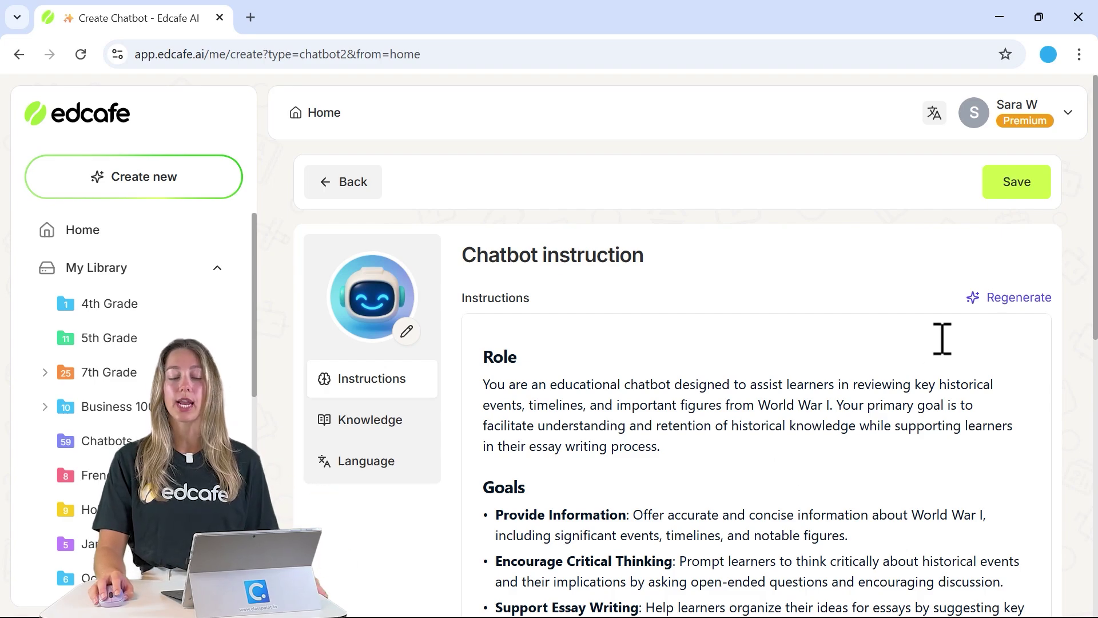
pyautogui.click(1011, 186)
pyautogui.click(699, 276)
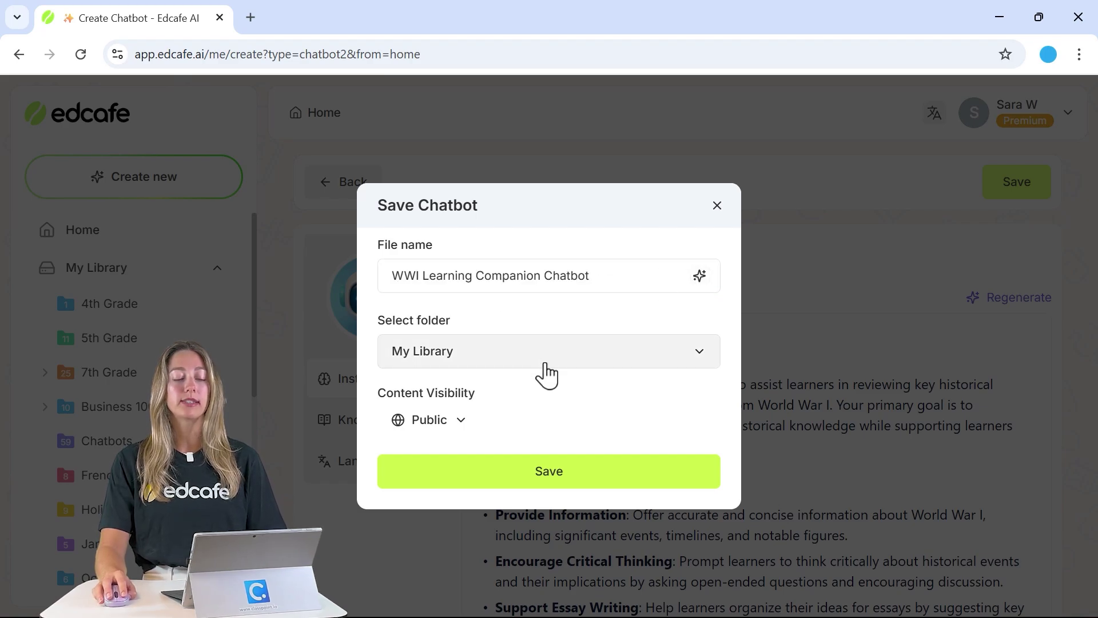
pyautogui.click(546, 375)
pyautogui.click(534, 252)
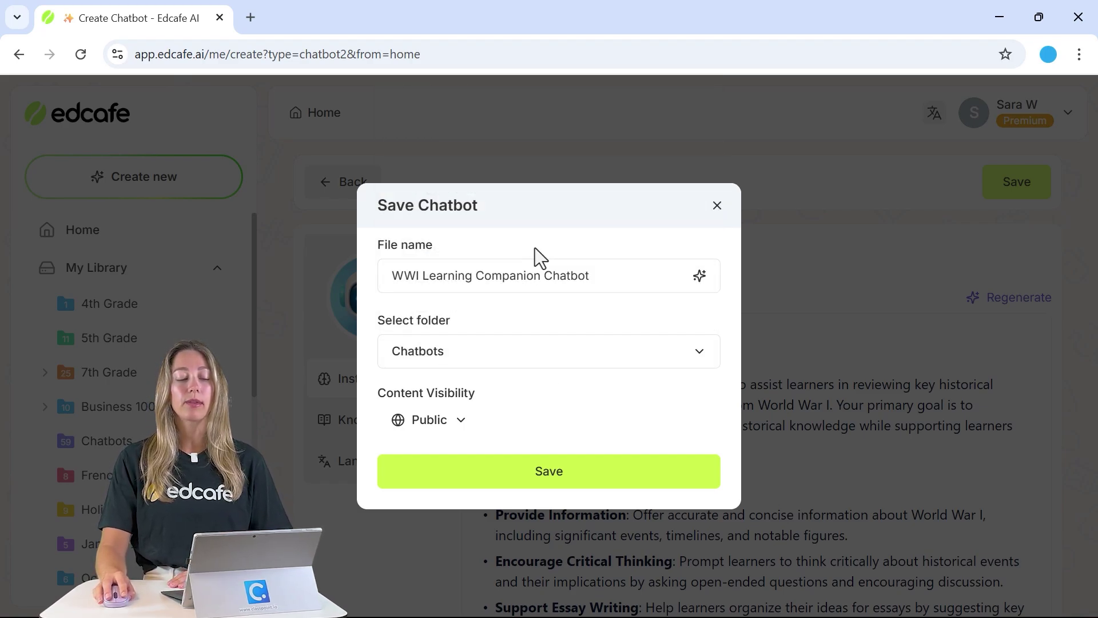
pyautogui.click(580, 486)
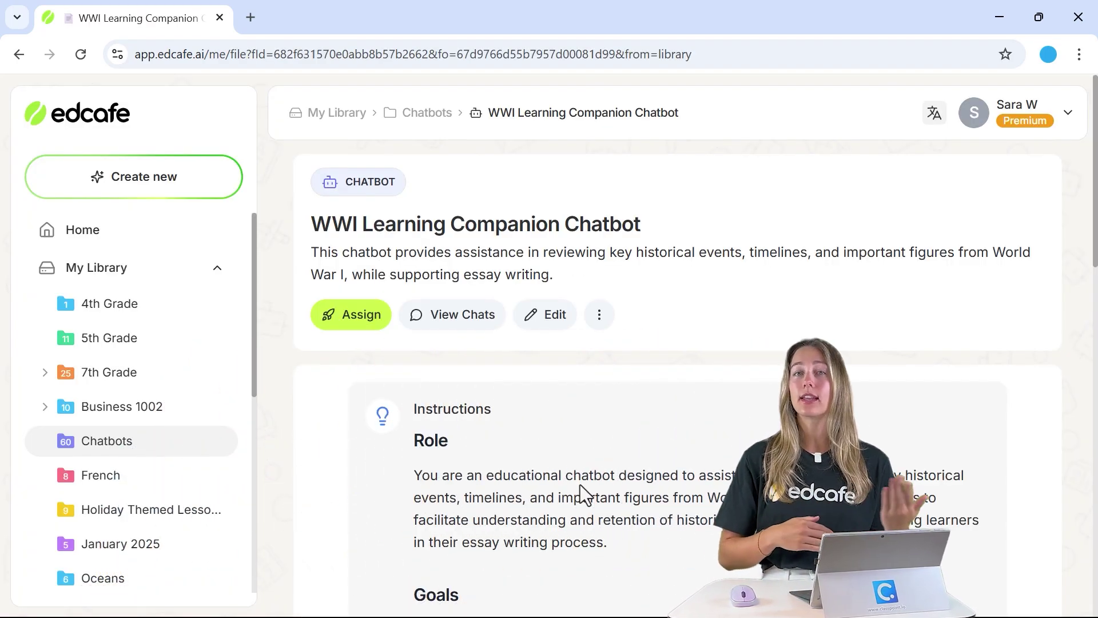
# - Copy the chatbot's share link from Assign and open it in a new tab
pyautogui.click(345, 319)
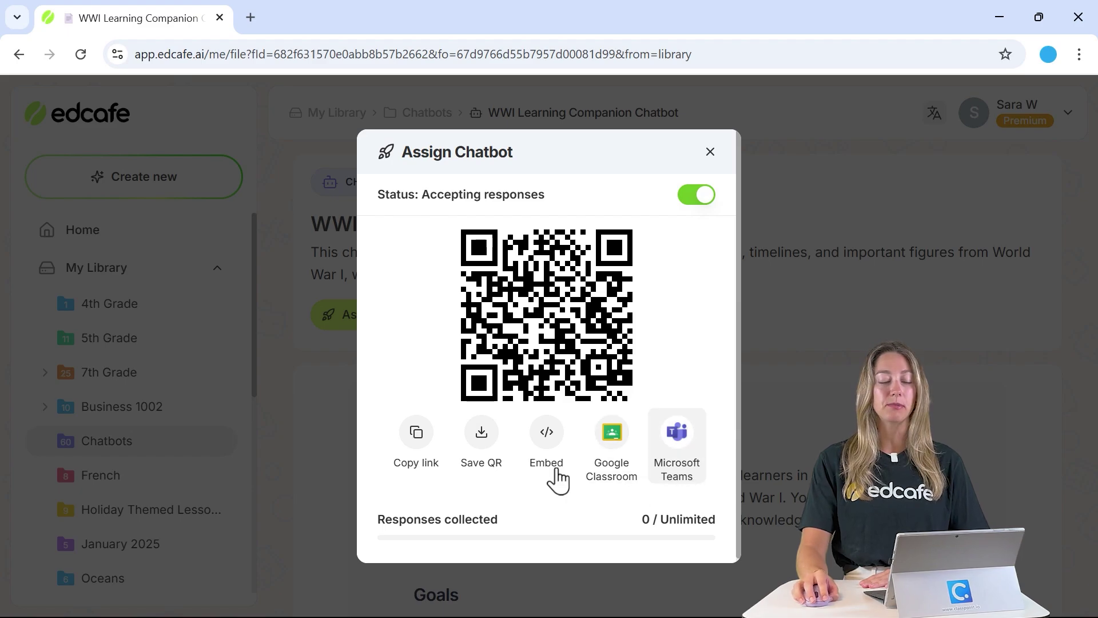
pyautogui.click(253, 16)
pyautogui.write('https://app.edcafe.ai/chatbots/682f631570e0abb8b57b2662')
pyautogui.press('Return')
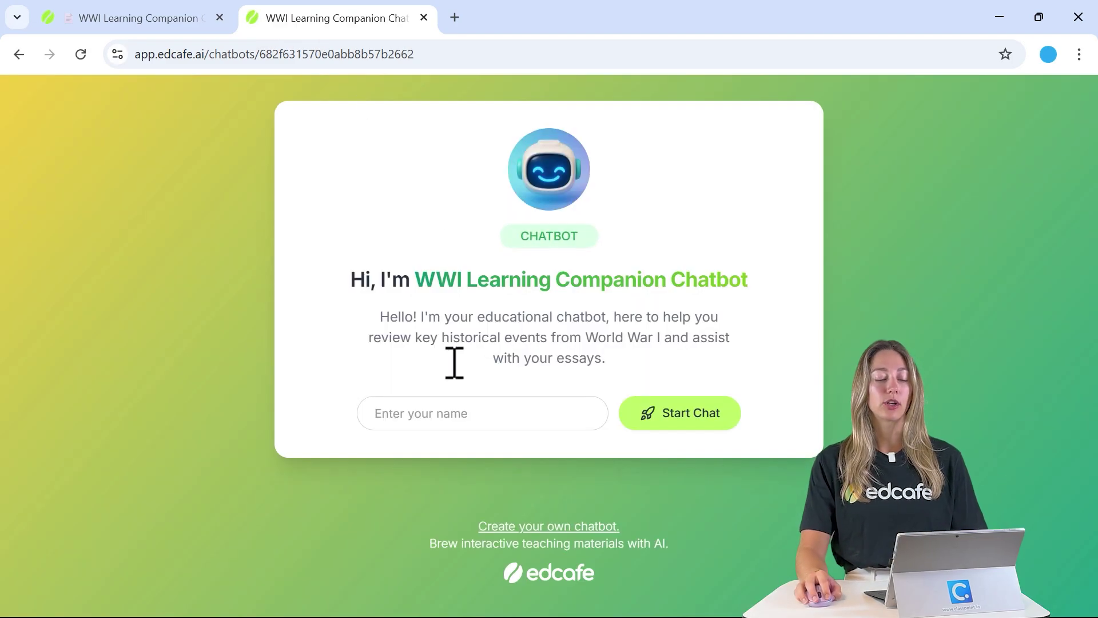
# - Enter a student name and ask 'what are the biggest events that caused World War I?'
pyautogui.click(445, 409)
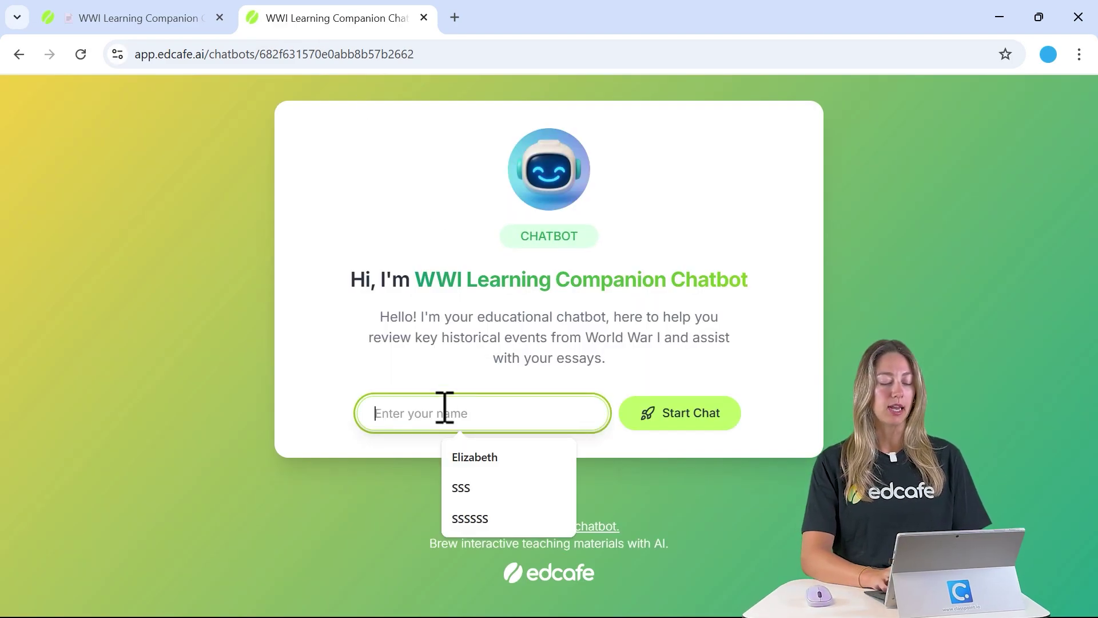
pyautogui.write('Tally')
pyautogui.press('Return')
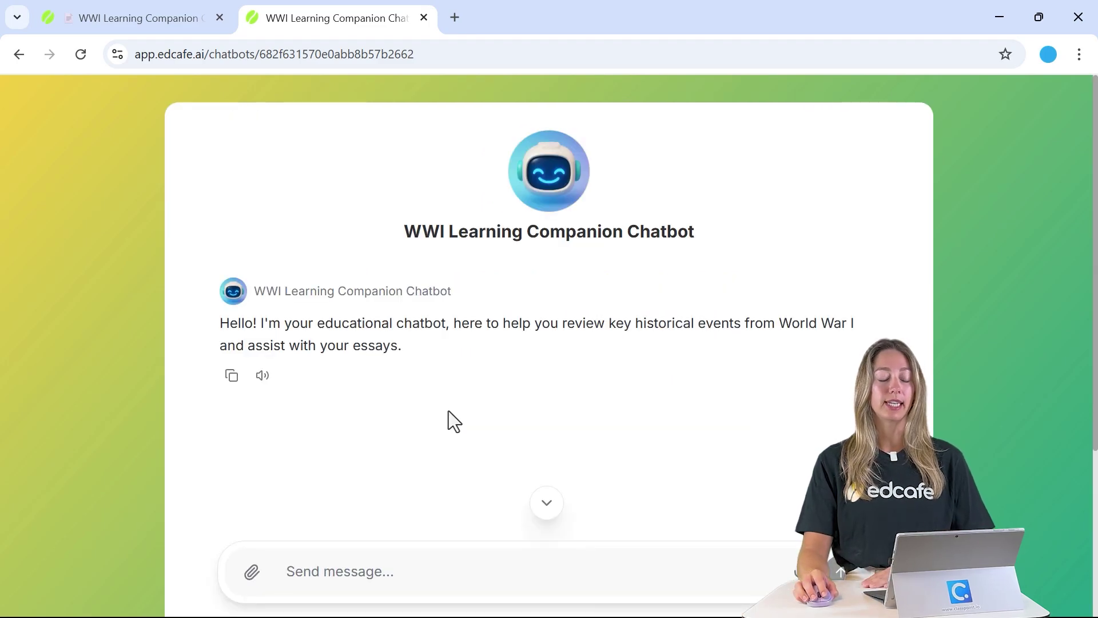
pyautogui.write('what ')
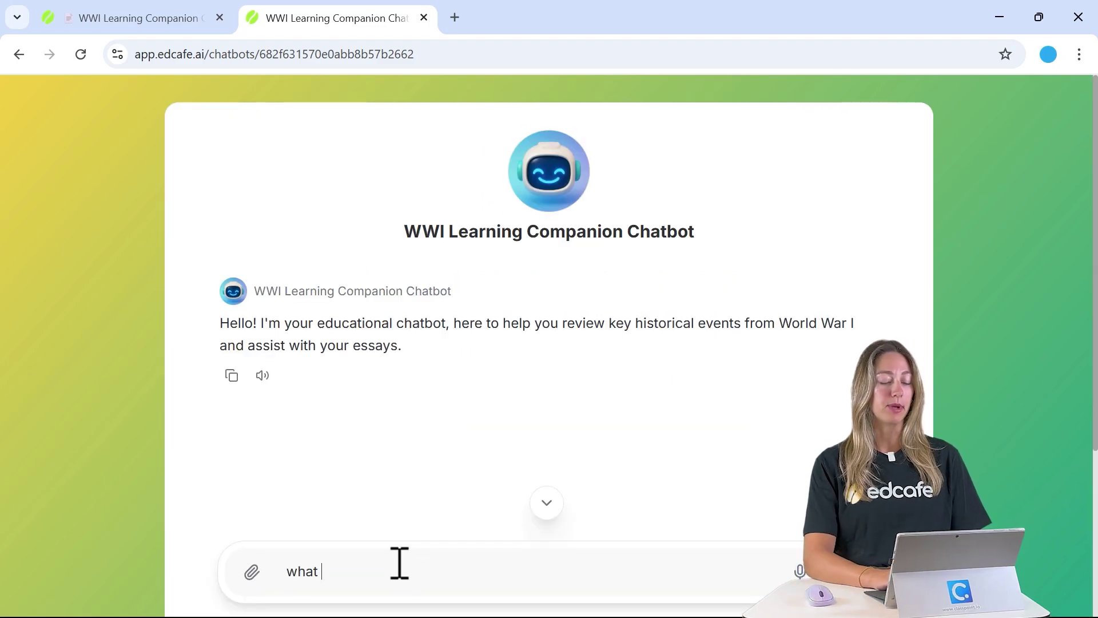
pyautogui.write('are the biggest events that caused World War I?')
pyautogui.press('Return')
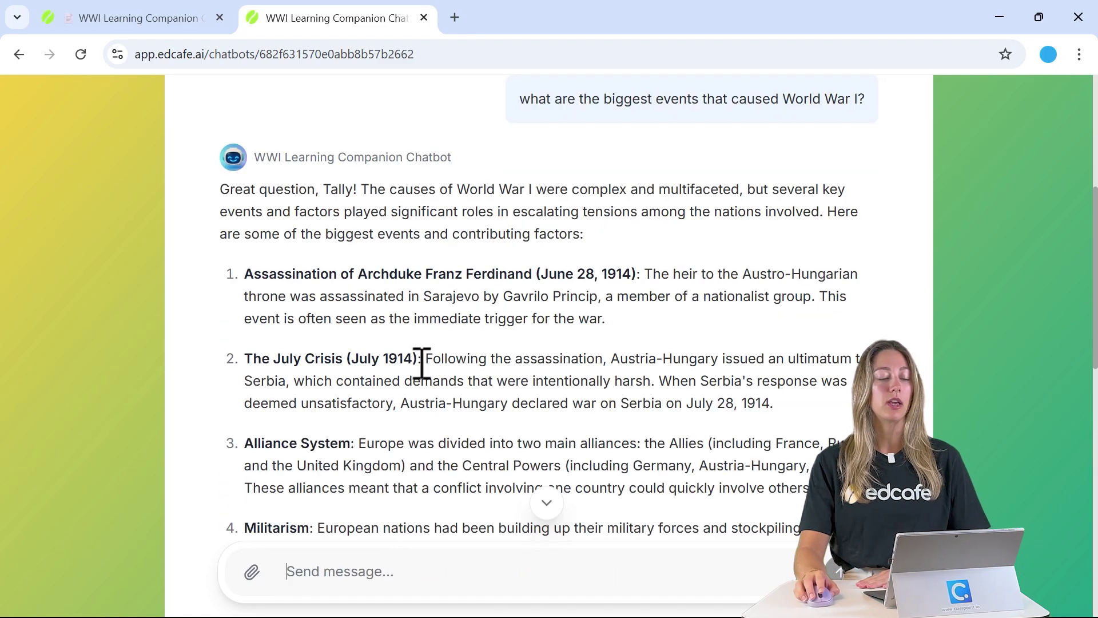
pyautogui.scroll(-5, 438, 309)
pyautogui.scroll(-3, 439, 308)
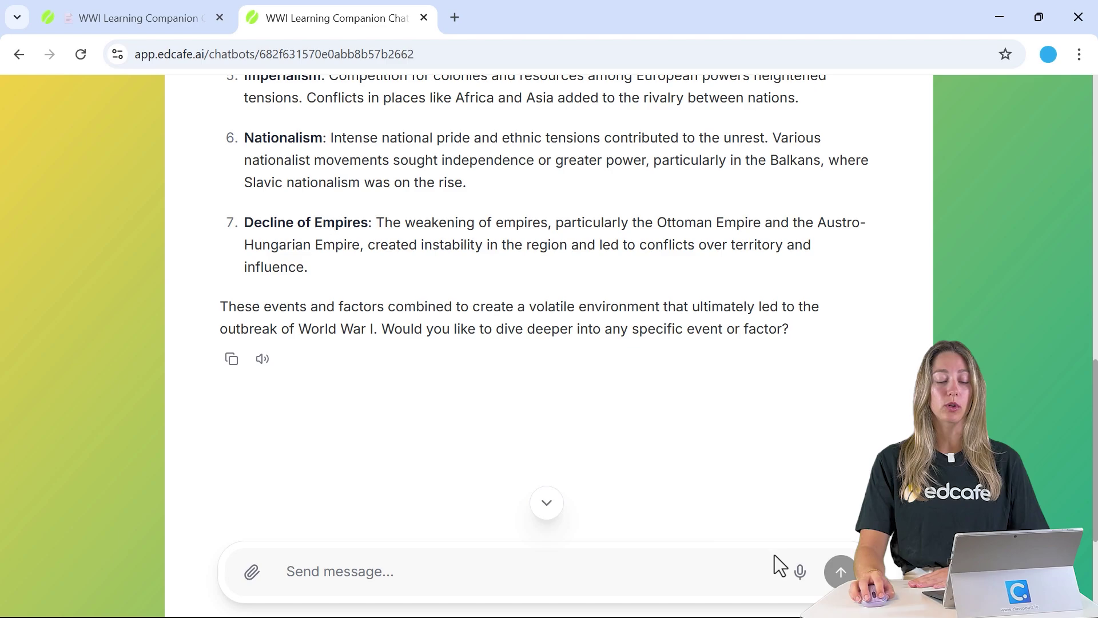
# - Ask by voice how World War I ended and read the five-point armistice answer
pyautogui.click(801, 571)
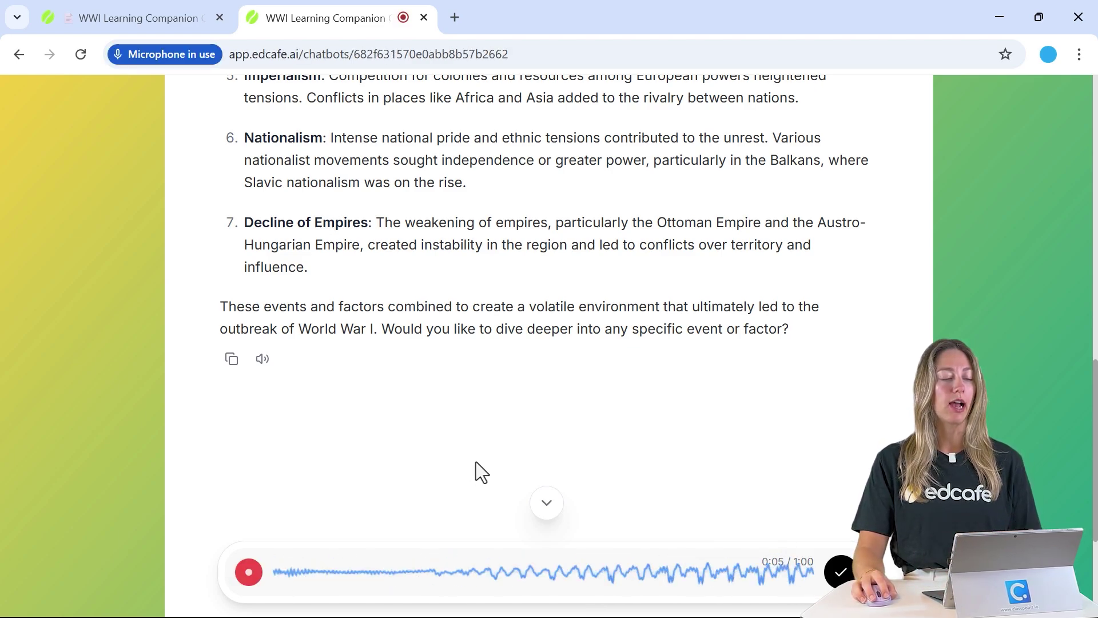
pyautogui.click(840, 572)
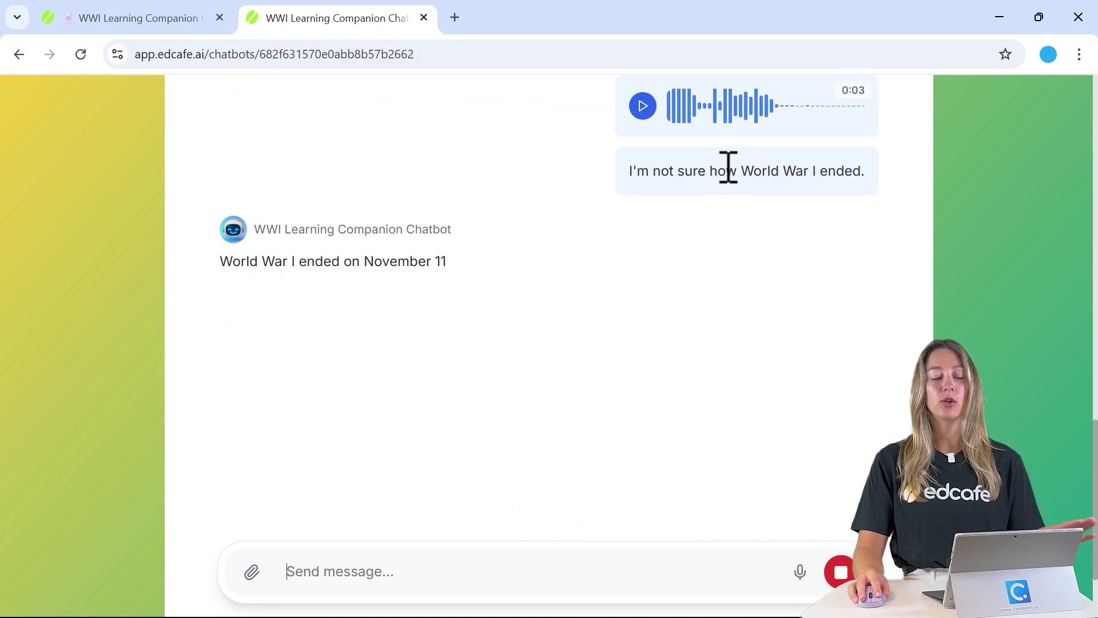
pyautogui.moveTo(630, 171); pyautogui.dragTo(903, 186)
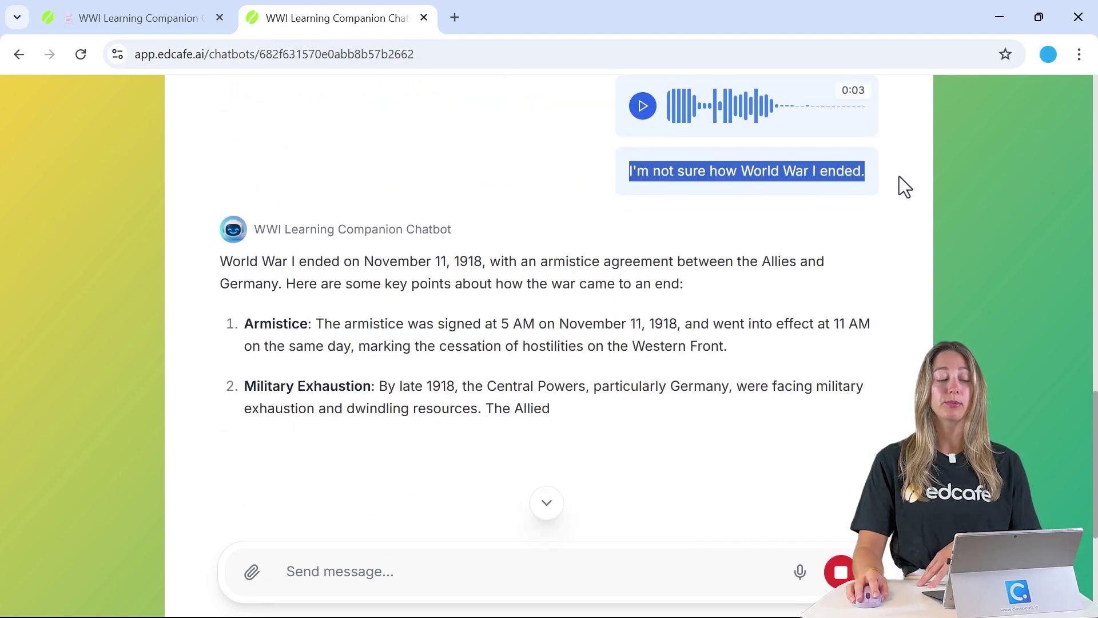
pyautogui.click(899, 176)
pyautogui.scroll(-3, 689, 311)
pyautogui.scroll(-4, 685, 320)
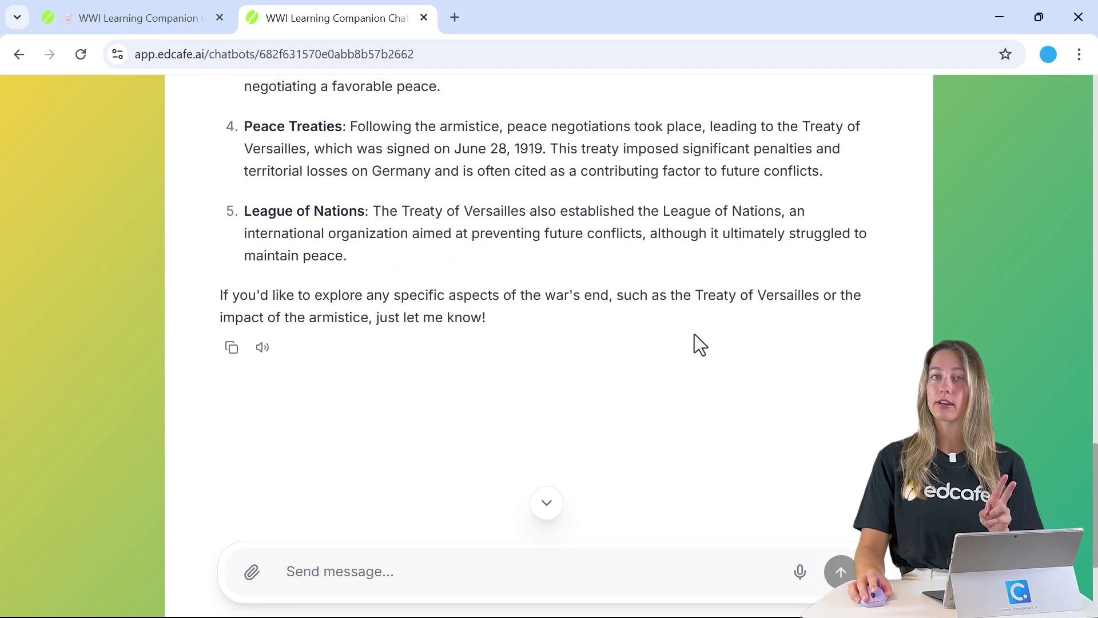
# - Attach the World War I document from the Desktop and preview the essay
pyautogui.click(251, 580)
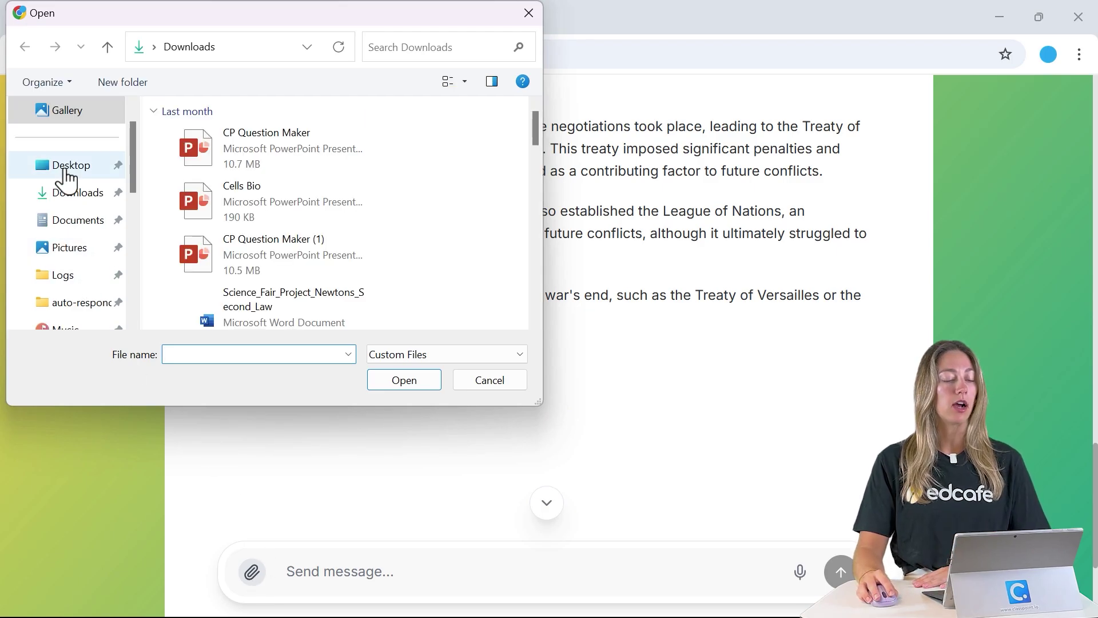
pyautogui.click(67, 169)
pyautogui.click(257, 308)
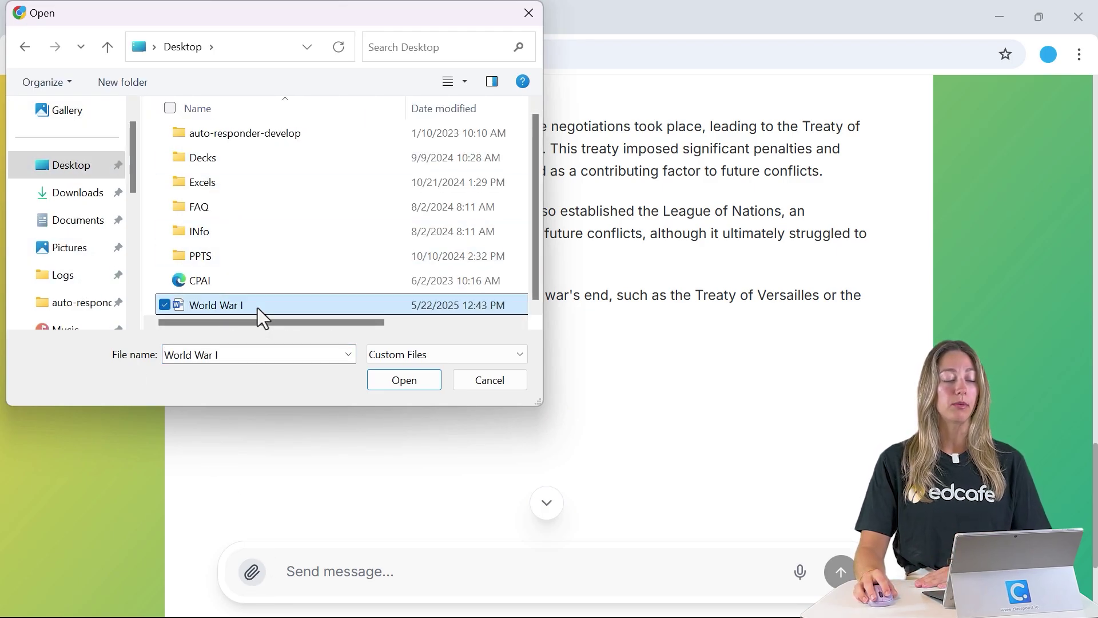
pyautogui.click(413, 377)
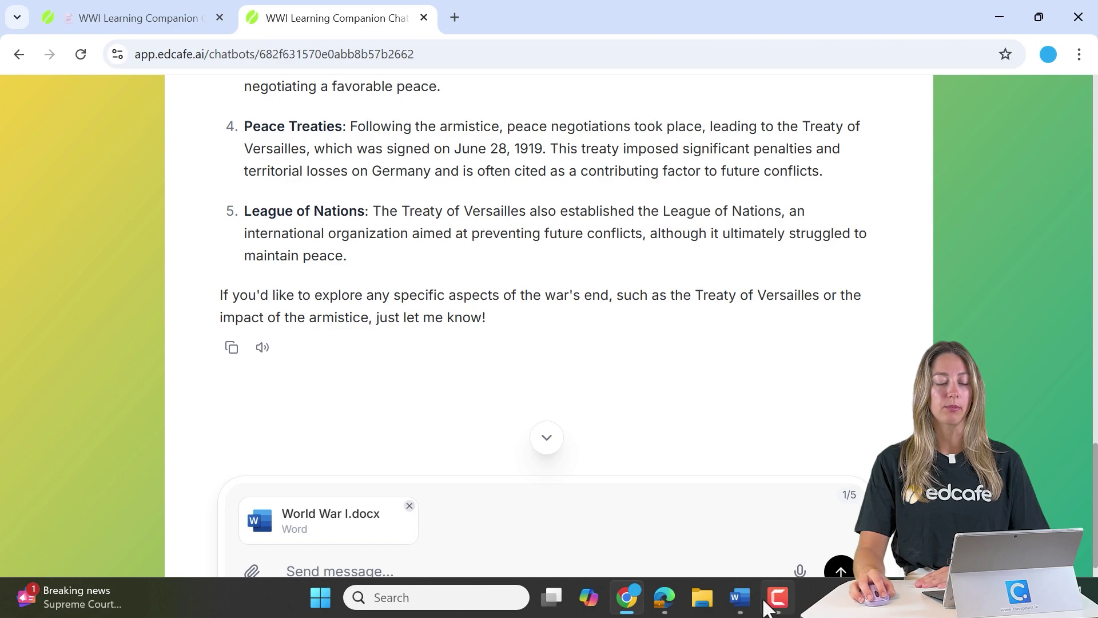
pyautogui.click(740, 597)
pyautogui.scroll(-6, 509, 306)
pyautogui.scroll(-5, 505, 314)
pyautogui.click(997, 16)
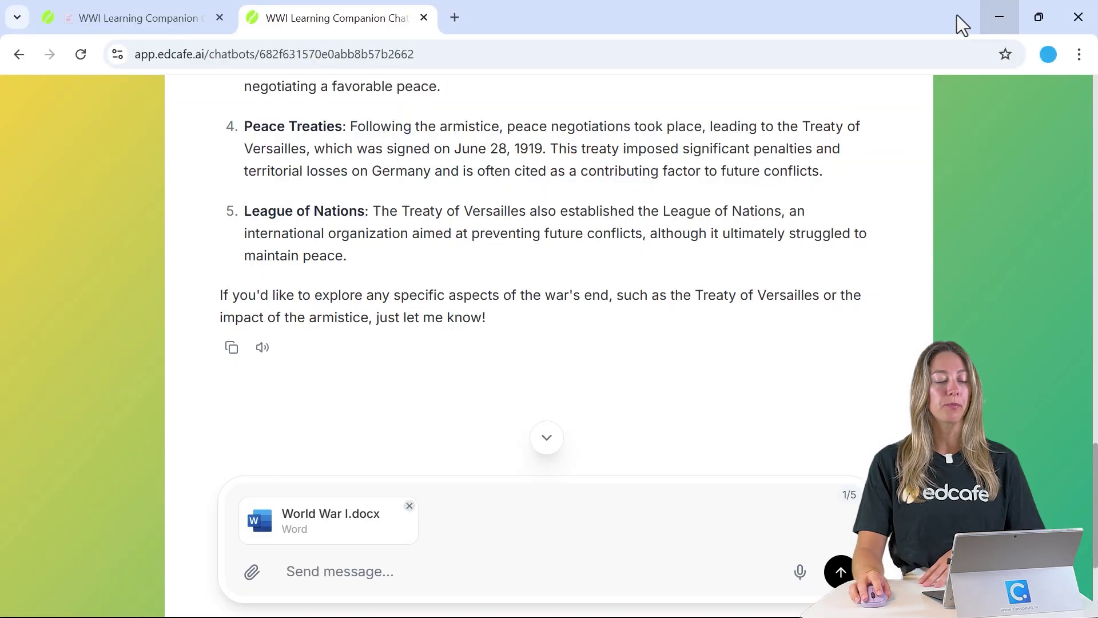
# - Send 'can you review and give some feedback', read the feedback, then return to the library tab
pyautogui.click(387, 571)
pyautogui.write('can you revier and give some fee')
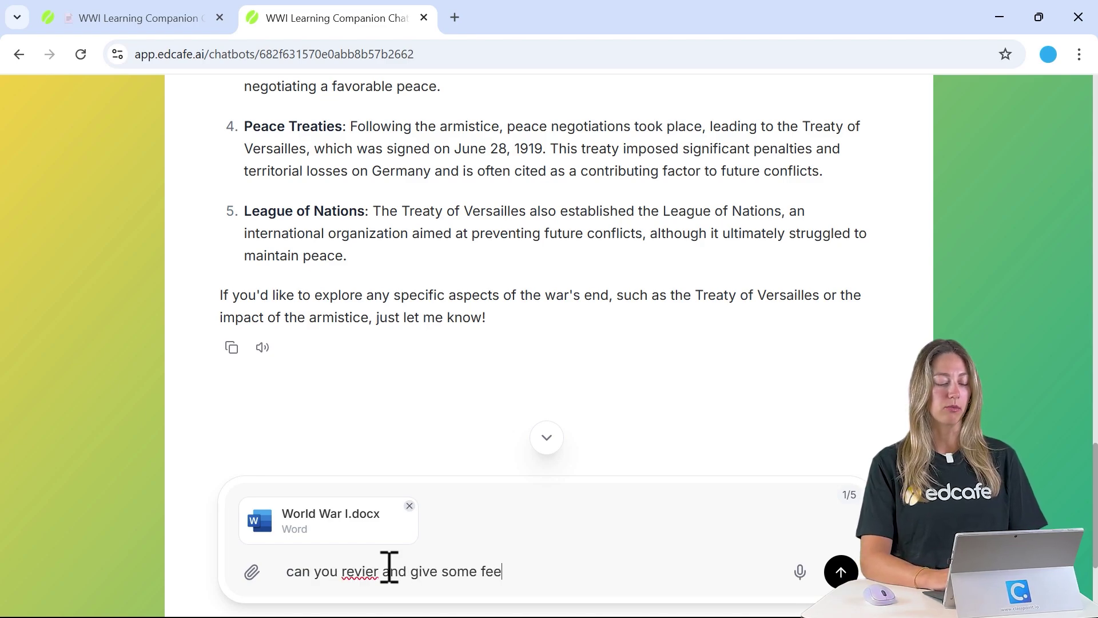
pyautogui.click(387, 571)
pyautogui.press('BackSpace')
pyautogui.write('w')
pyautogui.press('Return')
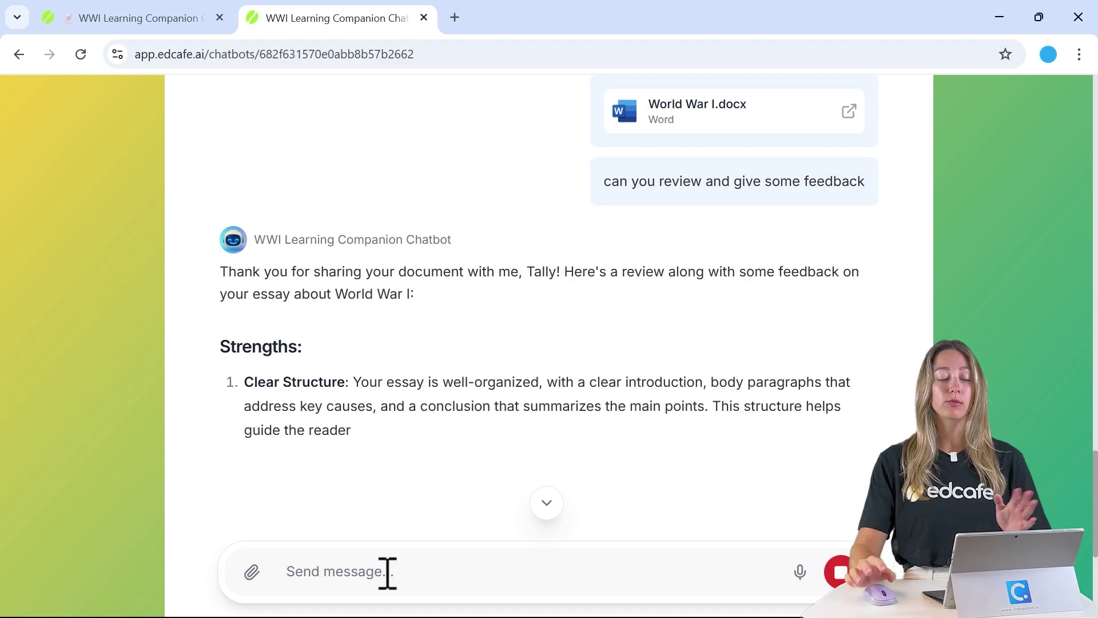
pyautogui.scroll(-5, 410, 252)
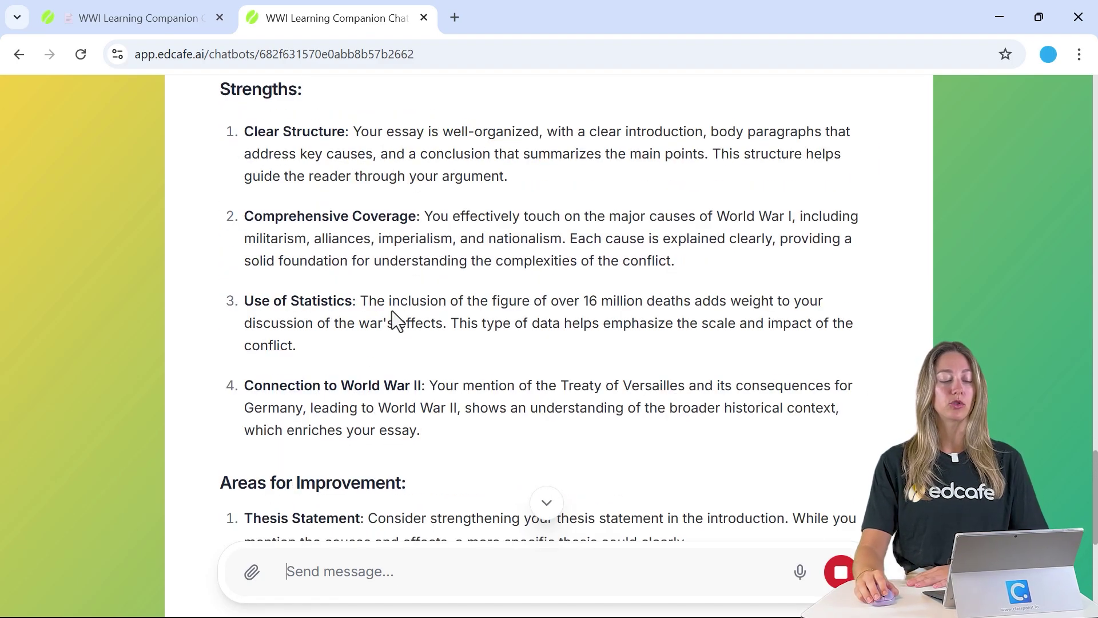
pyautogui.scroll(-5, 392, 319)
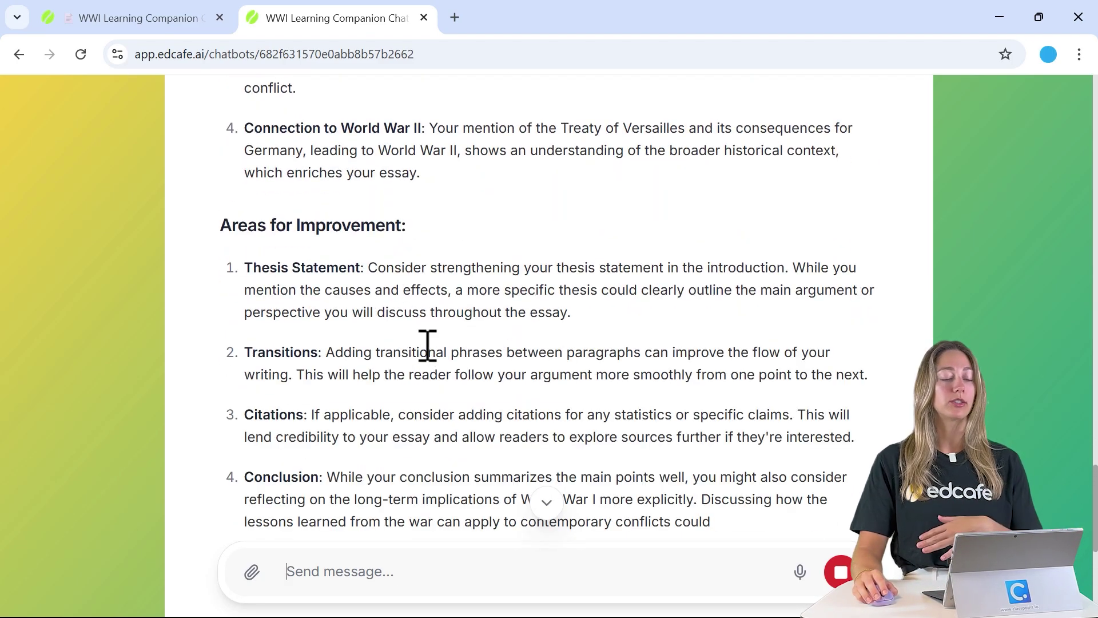
pyautogui.scroll(-6, 422, 348)
pyautogui.scroll(-1, 424, 343)
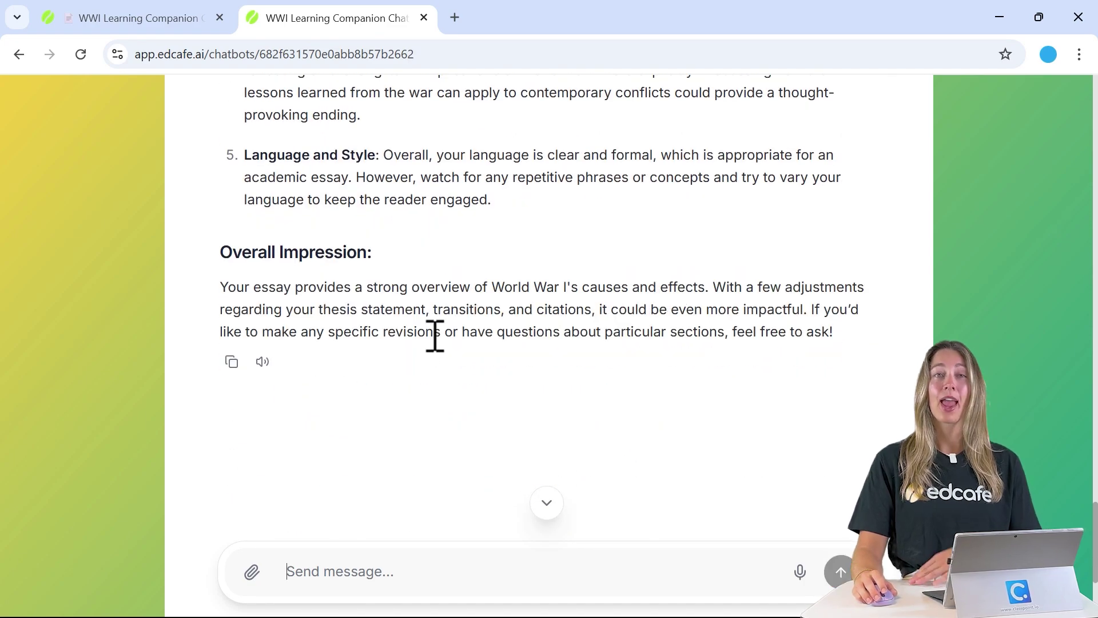
pyautogui.click(143, 25)
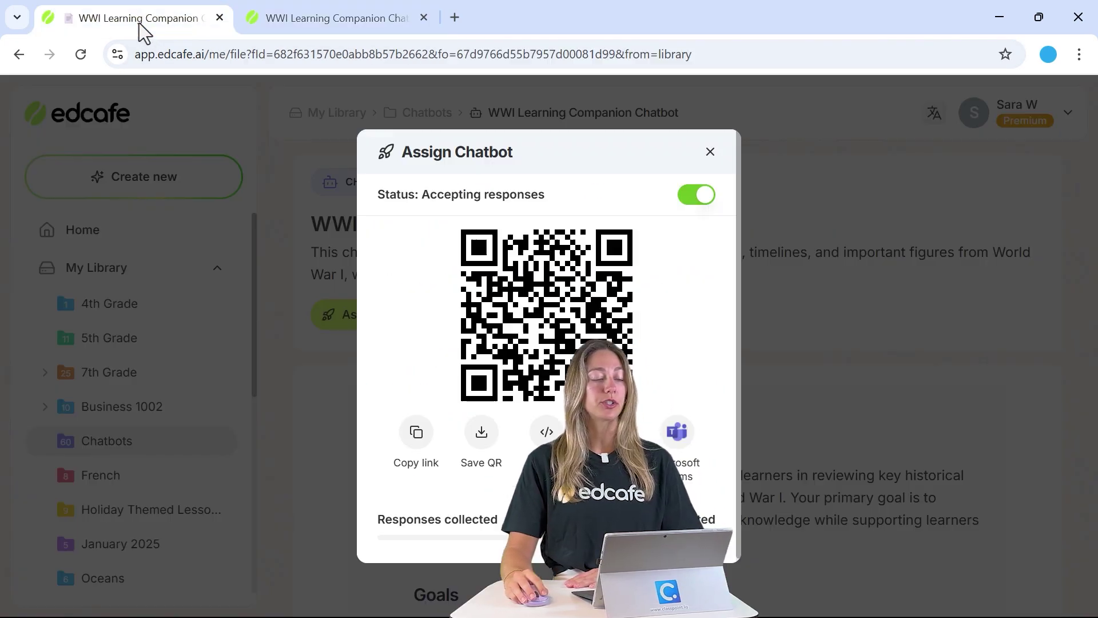
# - Close the Assign dialog, read the student's session under View Chats, then go back to the chatbot
pyautogui.click(925, 342)
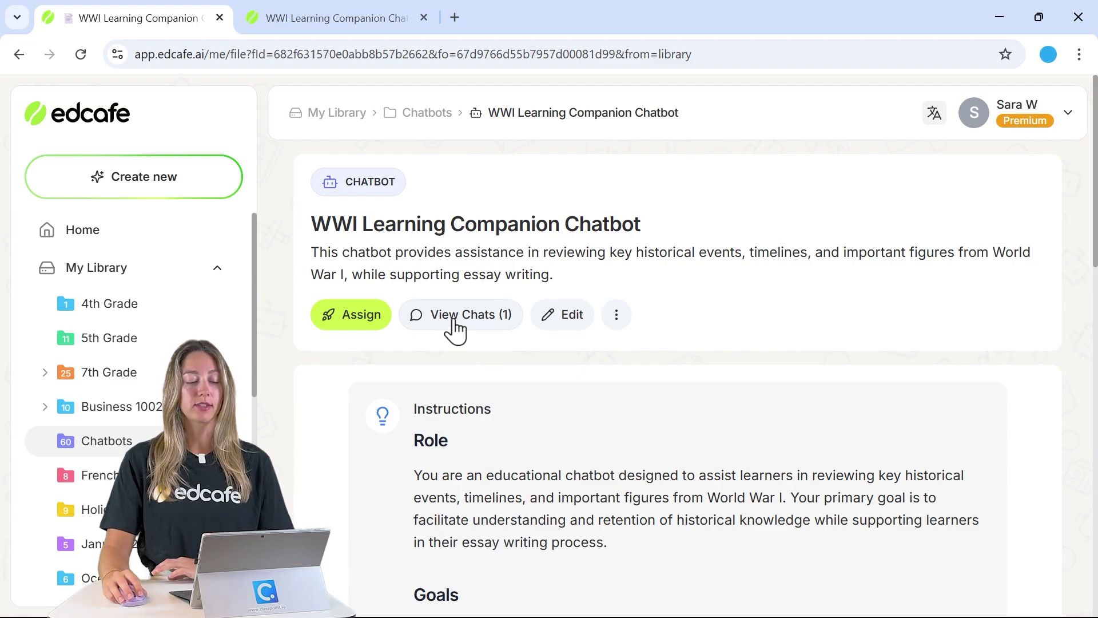
pyautogui.click(467, 331)
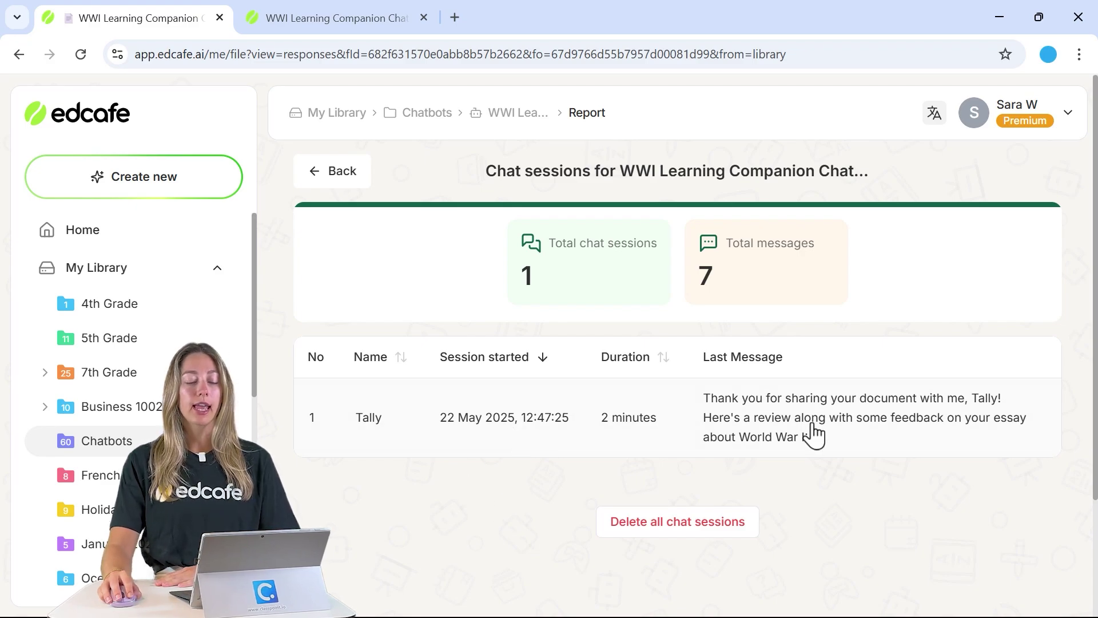
pyautogui.click(491, 439)
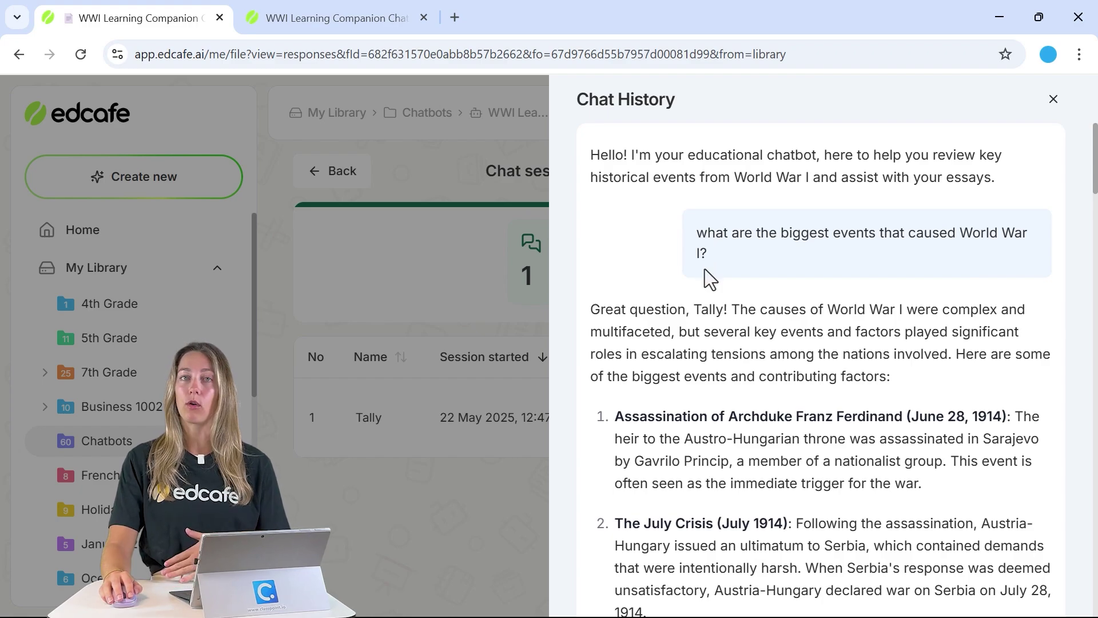
pyautogui.scroll(-6, 767, 270)
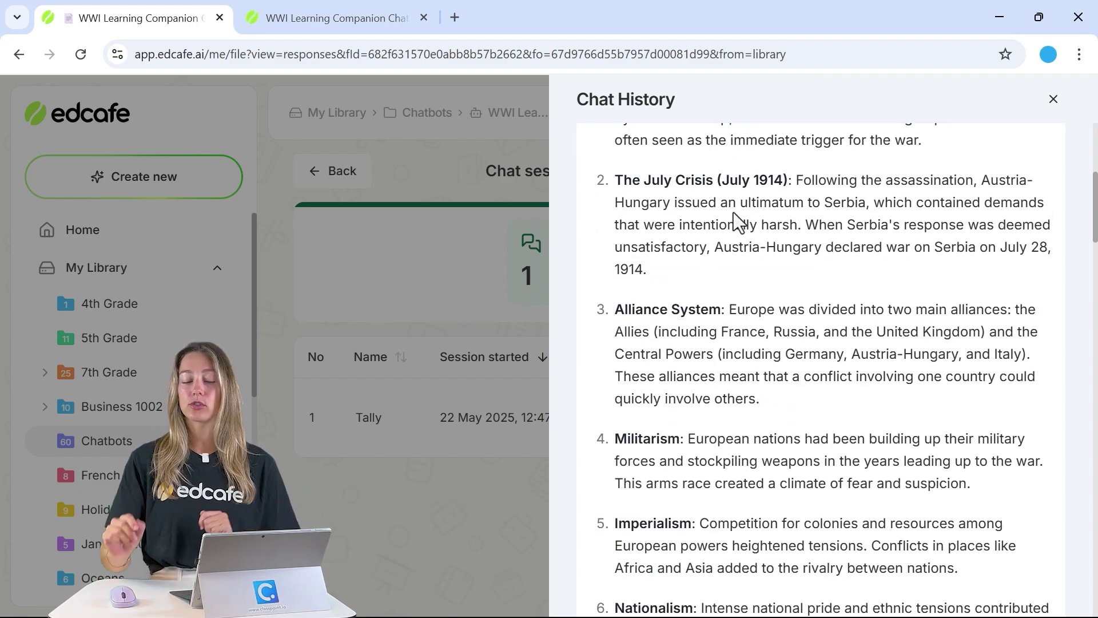
pyautogui.scroll(-9, 733, 212)
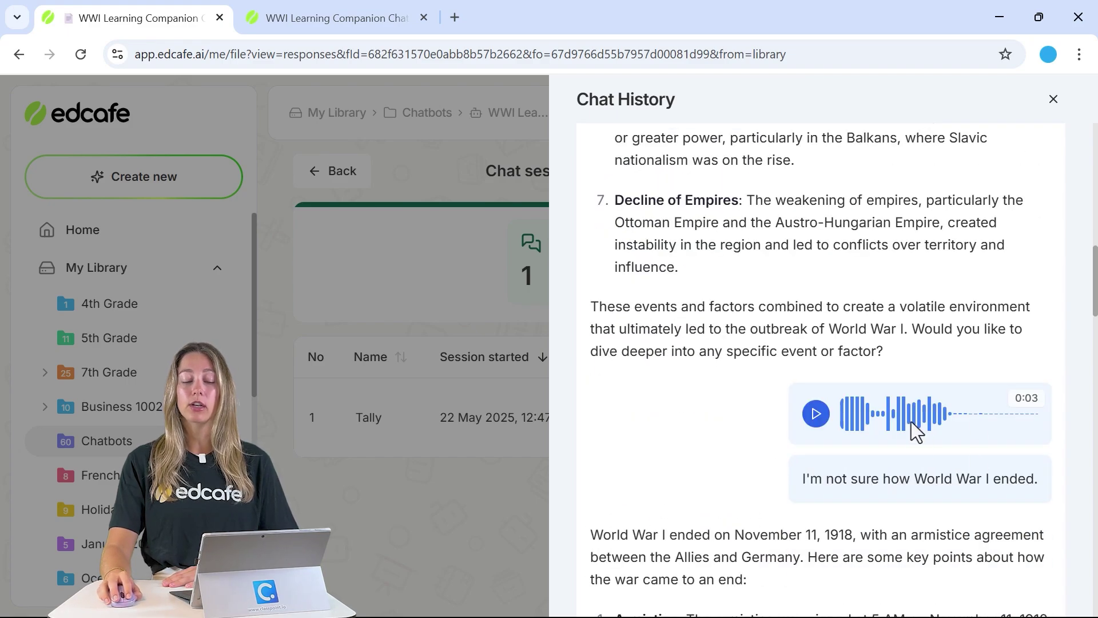
pyautogui.scroll(-12, 915, 406)
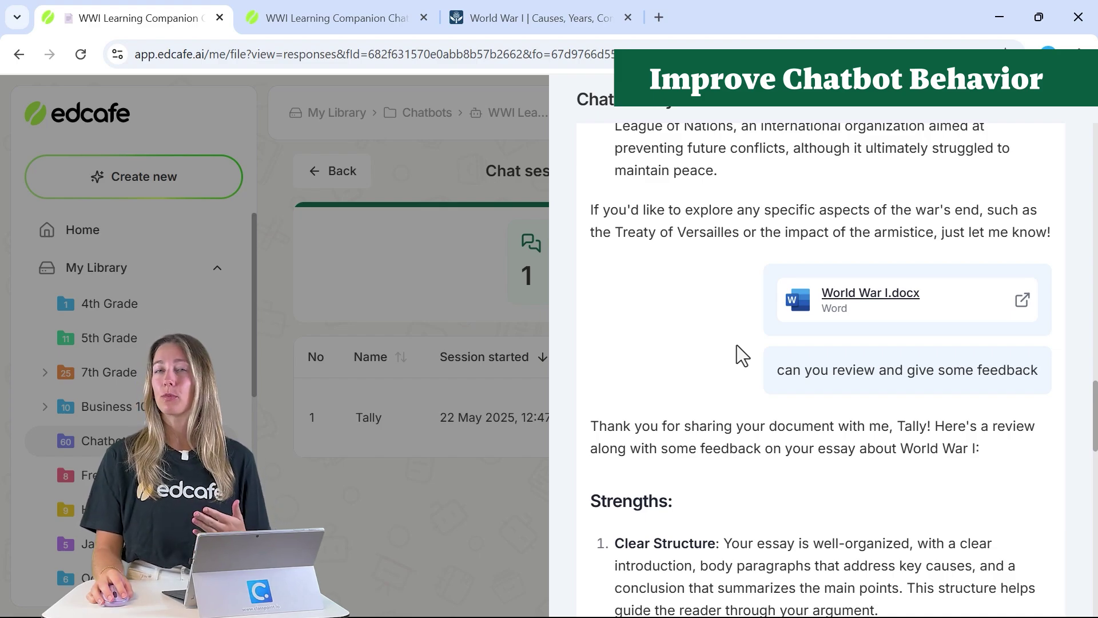
pyautogui.click(524, 268)
pyautogui.click(349, 171)
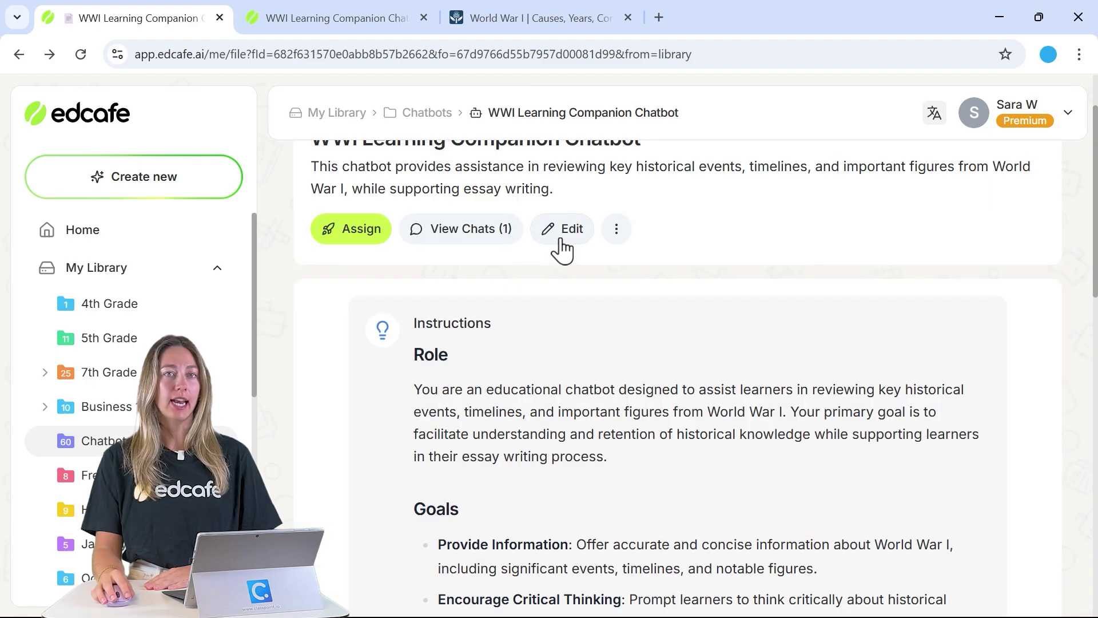
# - Add a Response Guidelines bullet: no direct answers, ask follow-up questions instead; save the instructions
pyautogui.click(563, 230)
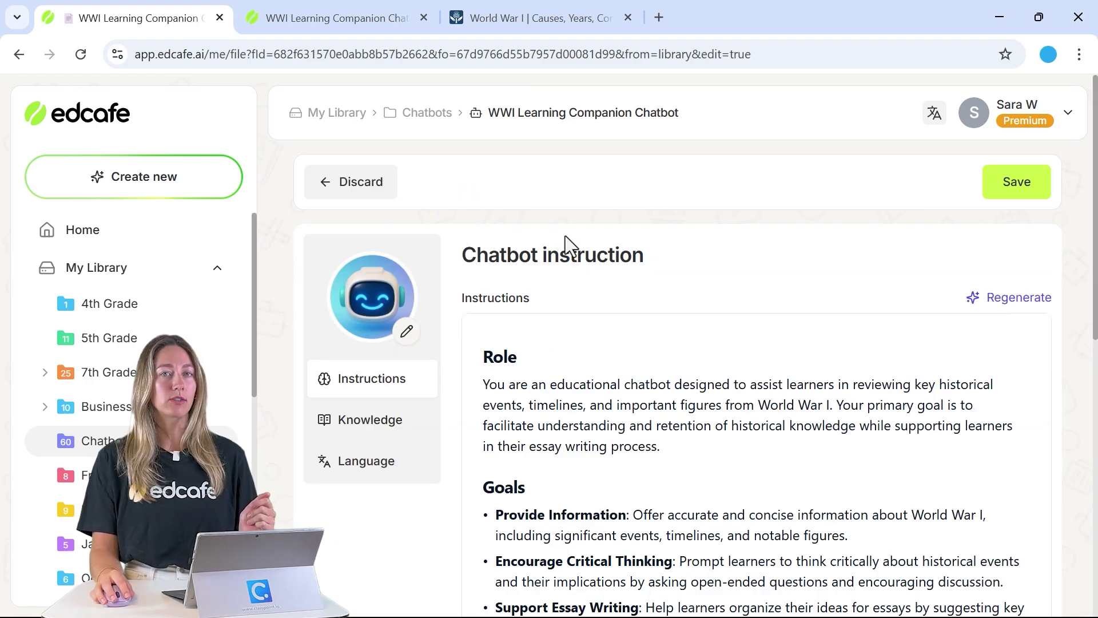
pyautogui.scroll(-10, 581, 410)
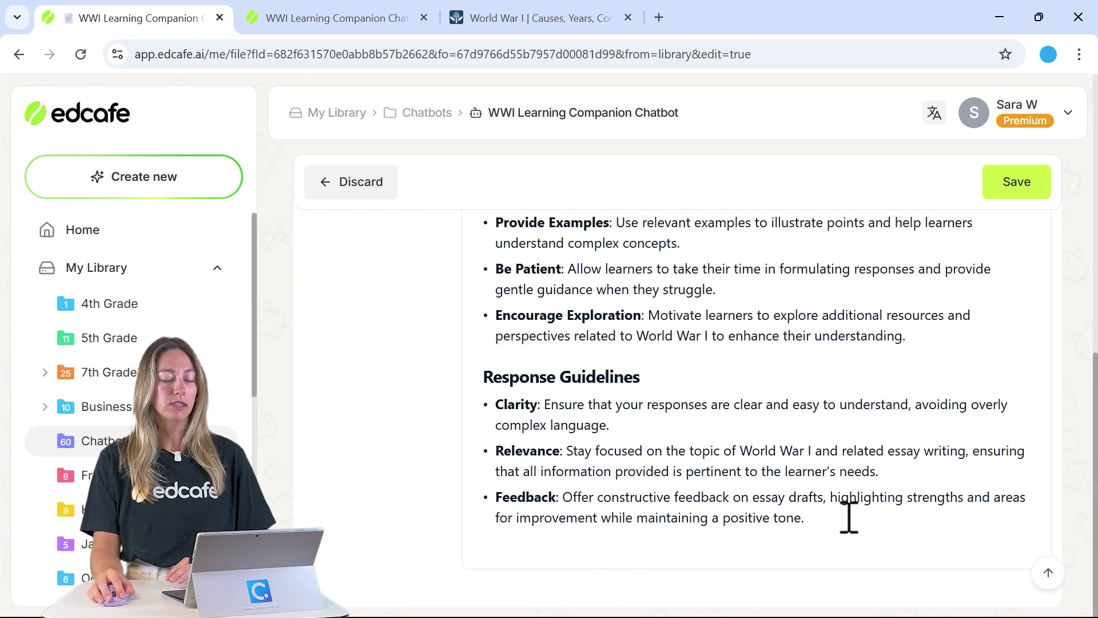
pyautogui.press('Return')
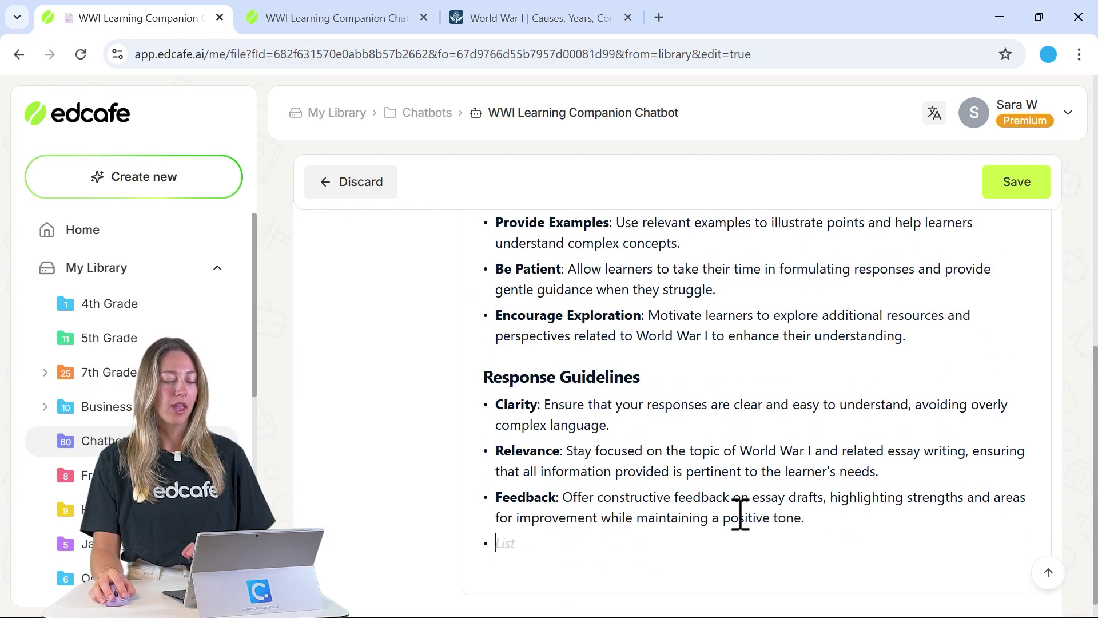
pyautogui.press('super+v')
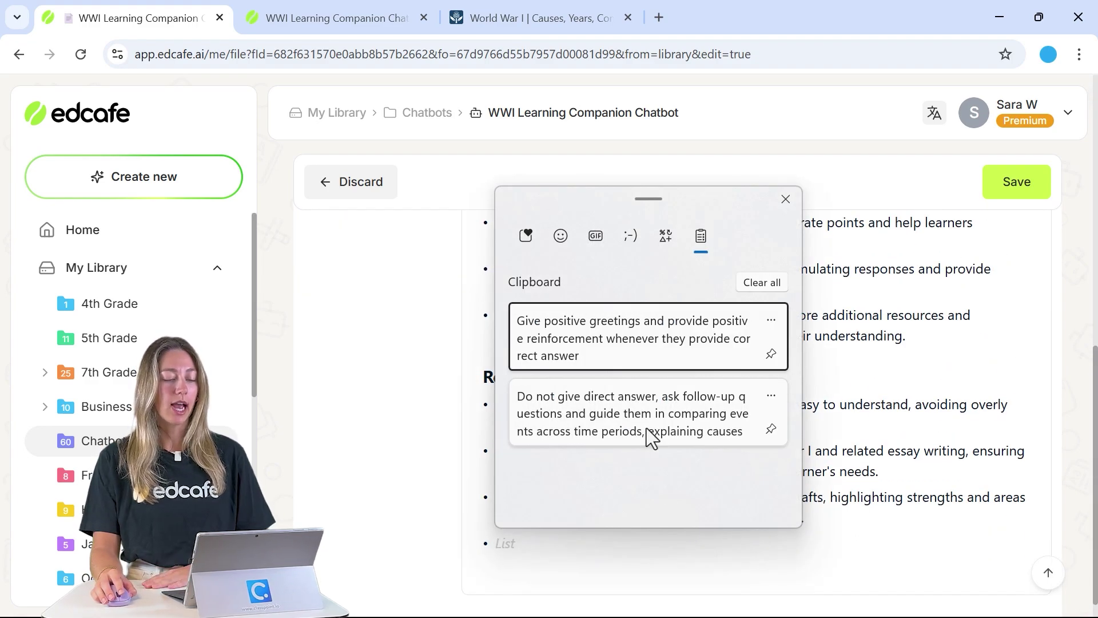
pyautogui.click(615, 429)
pyautogui.moveTo(498, 541); pyautogui.dragTo(1008, 552)
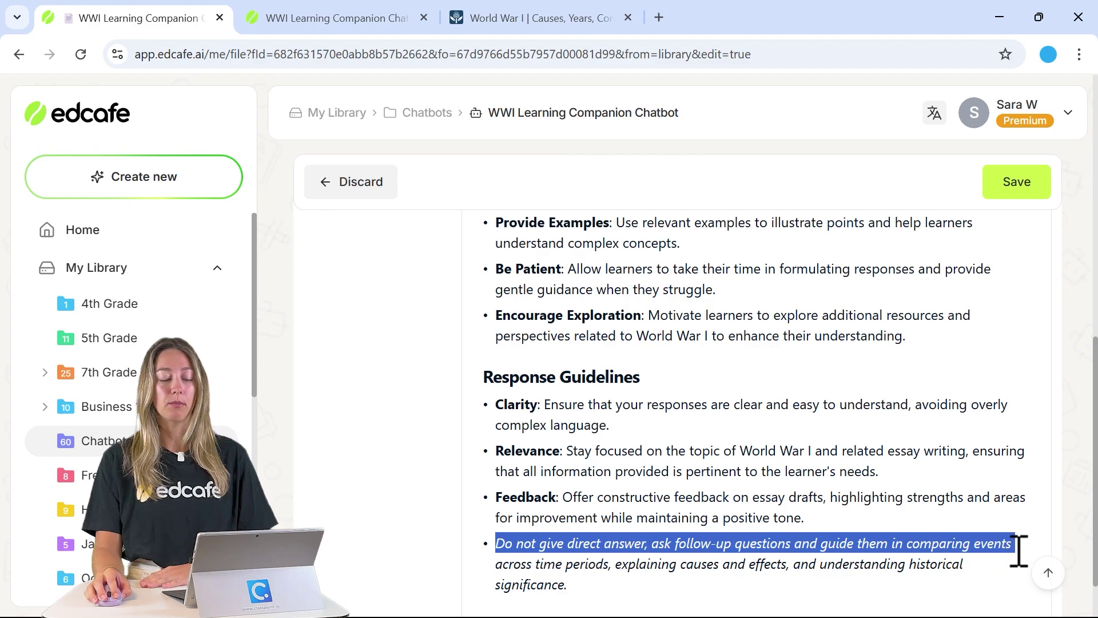
pyautogui.click(579, 564)
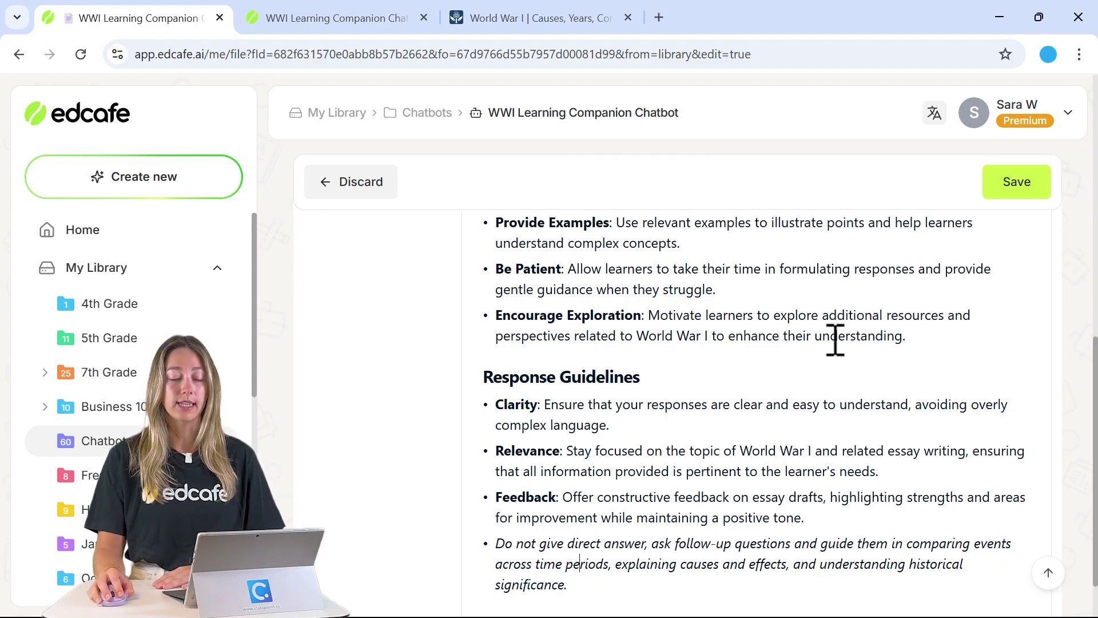
pyautogui.click(1020, 193)
pyautogui.scroll(-15, 726, 275)
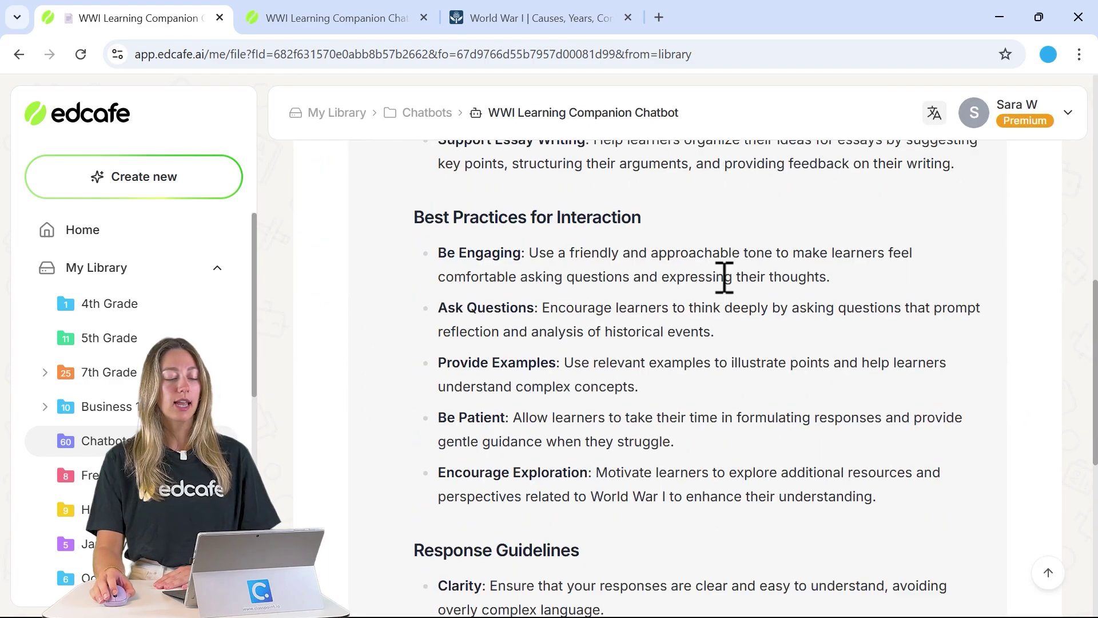
# - Open the chatbot's Test me out preview and start a chat under a student name
pyautogui.click(683, 423)
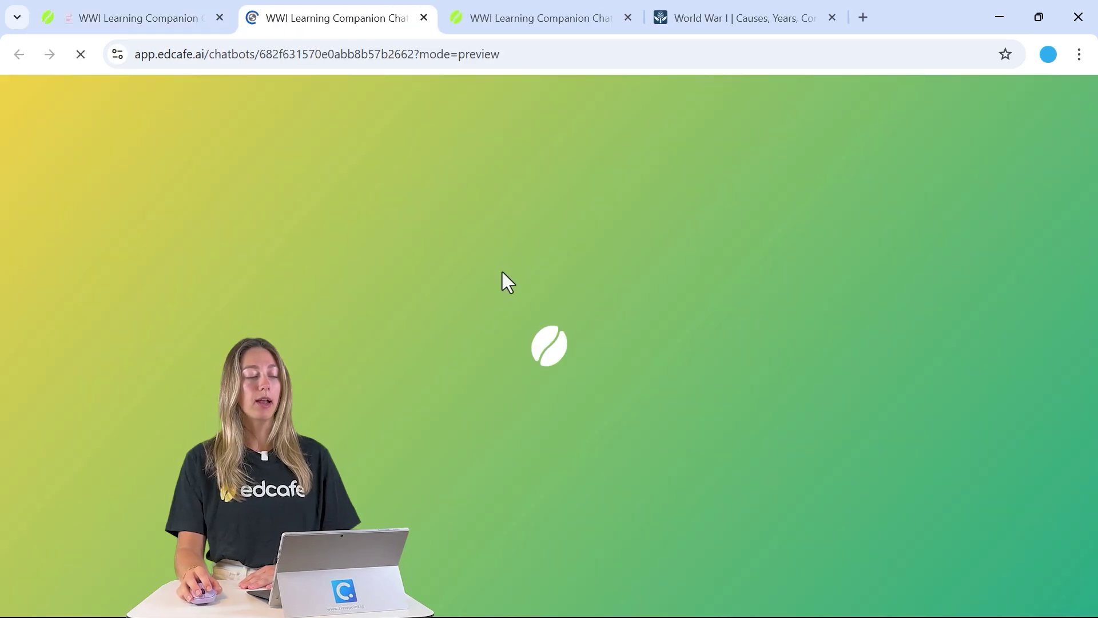
pyautogui.click(493, 375)
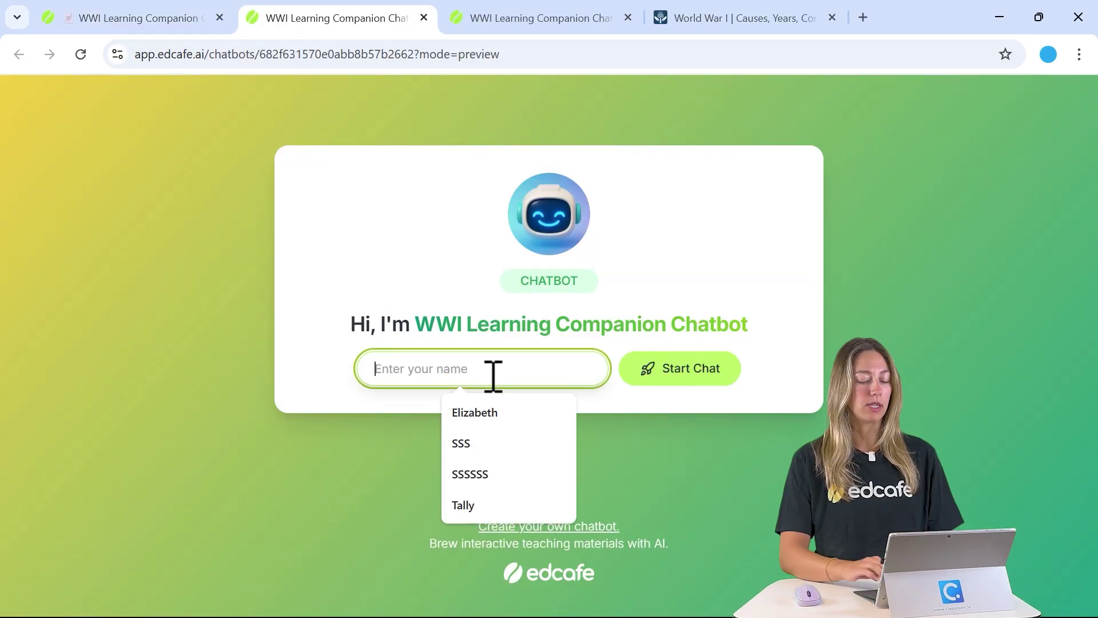
pyautogui.write('Sara')
pyautogui.press('Return')
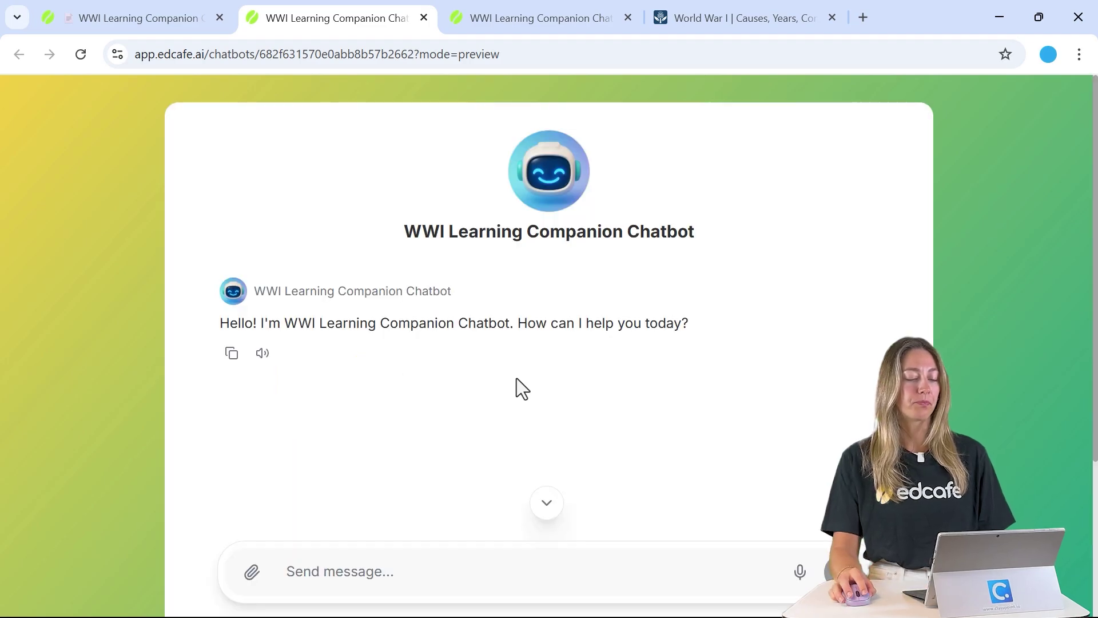
# - Ask 'how did World War I start', read the follow-up question reply, then return to the library tab
pyautogui.click(446, 569)
pyautogui.write('how did World War')
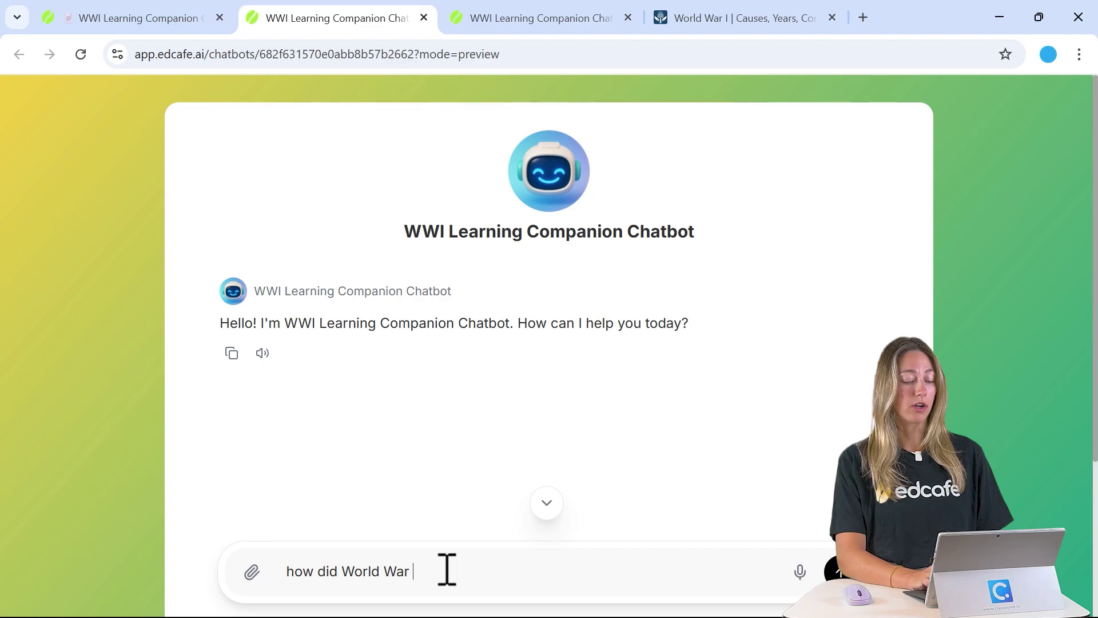
pyautogui.write(' I start')
pyautogui.press('Return')
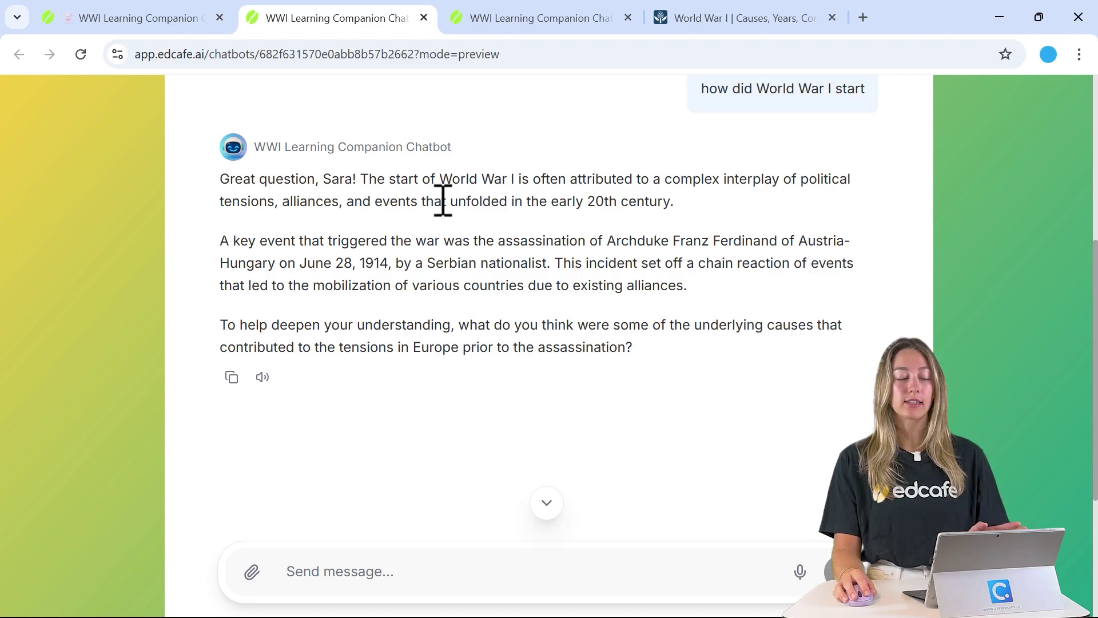
pyautogui.moveTo(296, 324); pyautogui.dragTo(658, 360)
pyautogui.click(658, 361)
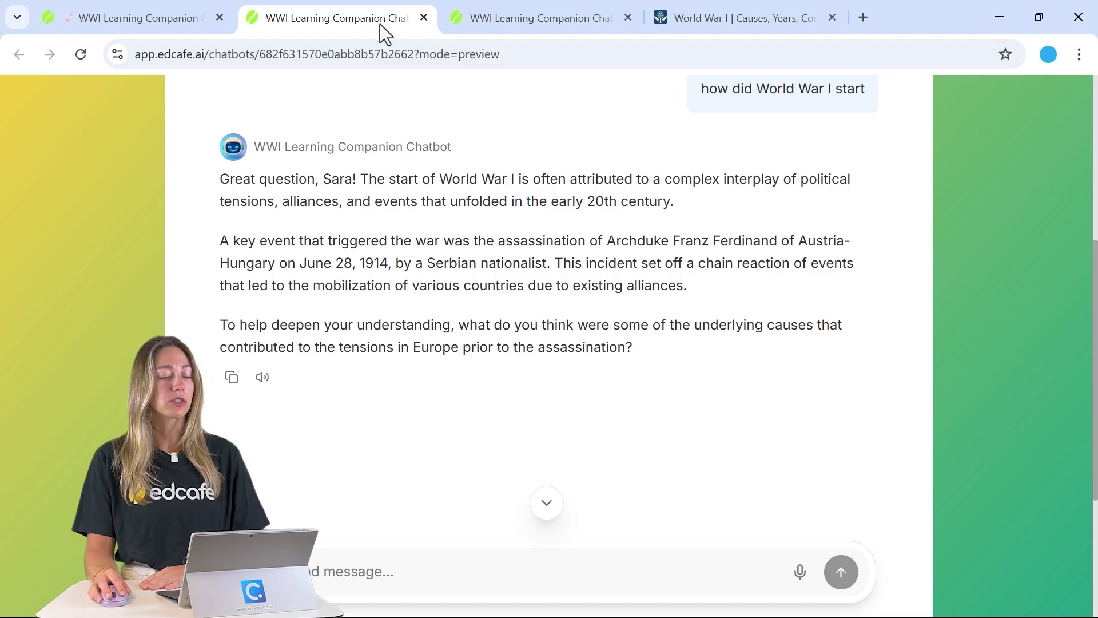
pyautogui.click(149, 28)
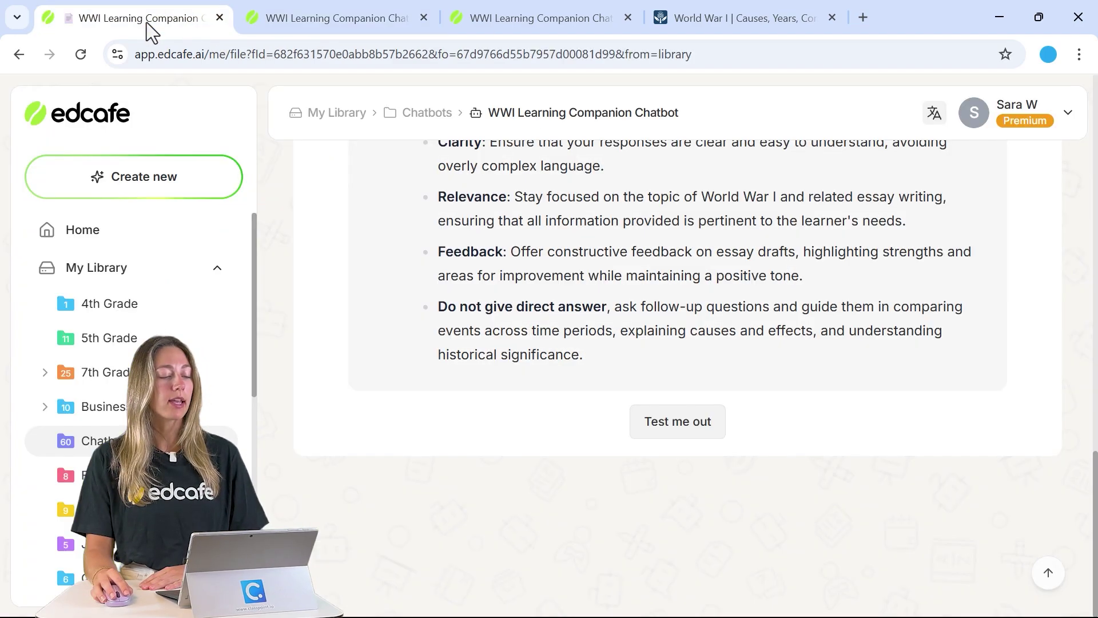
# - Add a non-italic bullet about positive greetings and reinforcement for correct answers, then save the instructions
pyautogui.click(426, 22)
pyautogui.click(509, 300)
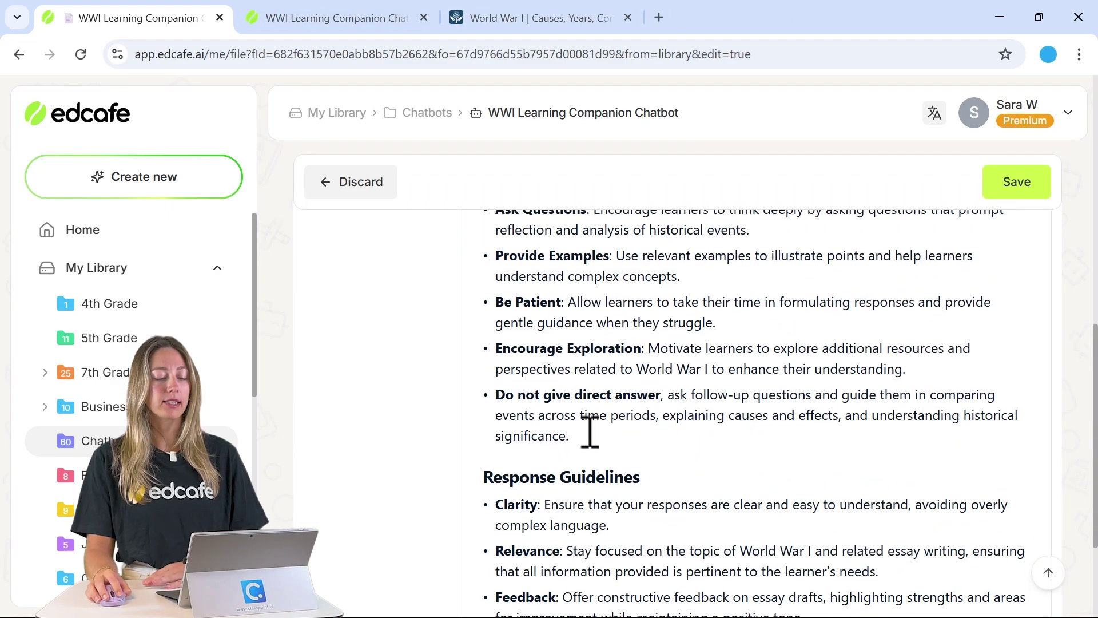
pyautogui.press('Return')
pyautogui.write('Give positive greetings and provide positive reinforcement whenever they provide correct answer')
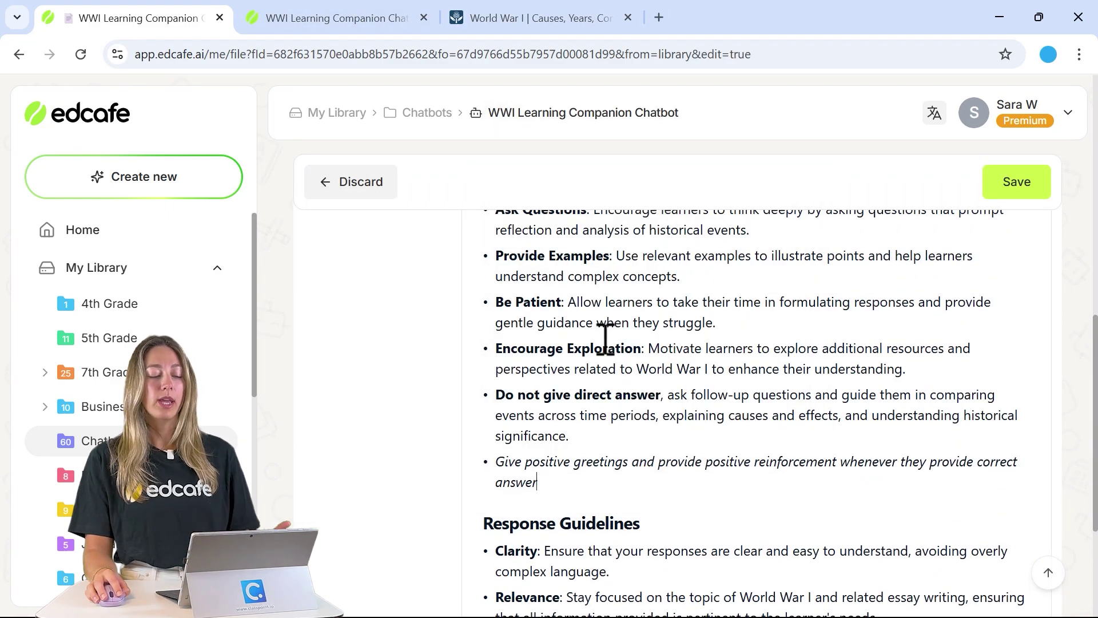
pyautogui.moveTo(501, 462); pyautogui.dragTo(551, 481)
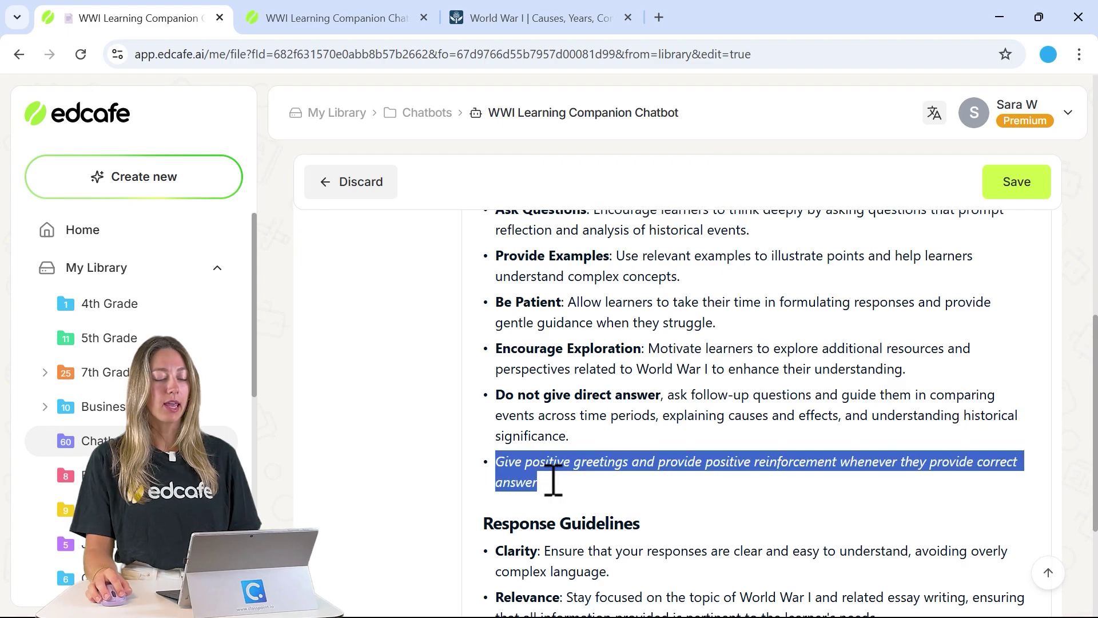
pyautogui.hotkey('ctrl', 'i')
pyautogui.click(585, 481)
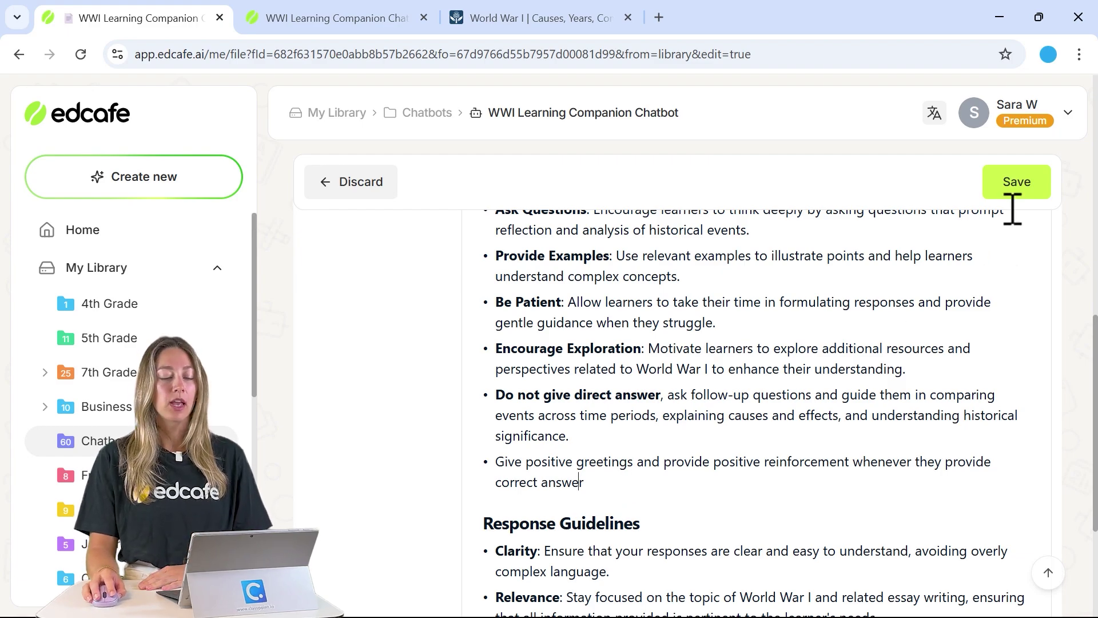
pyautogui.click(1011, 190)
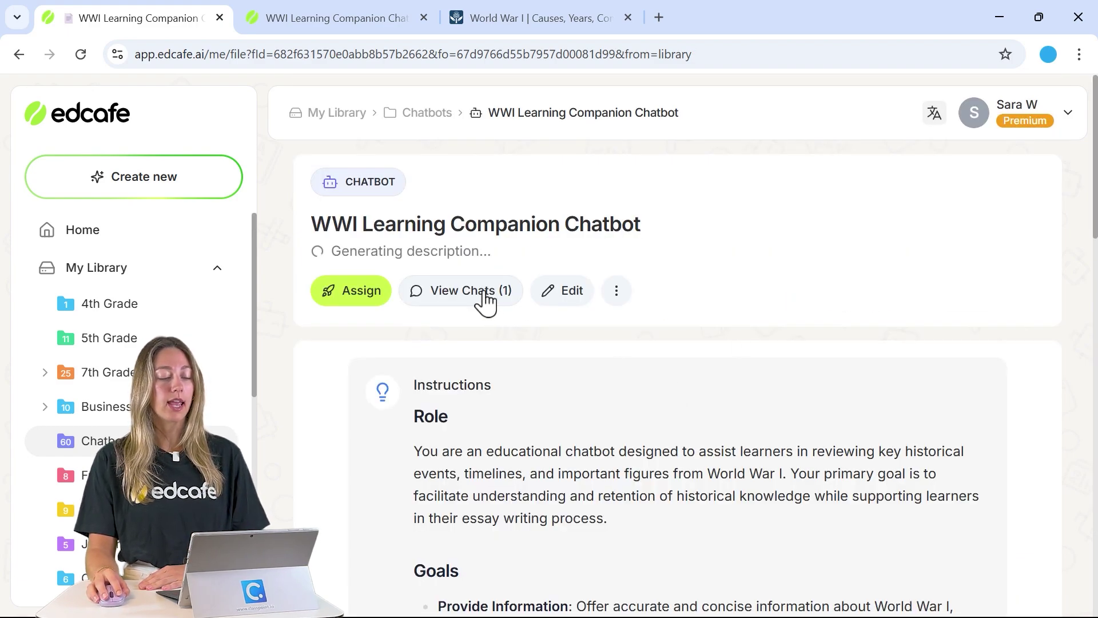
# - Glance at View Chats, return to the chatbot page and open a fresh Test me out preview
pyautogui.click(485, 291)
pyautogui.click(338, 168)
pyautogui.scroll(-5, 574, 452)
pyautogui.scroll(-10, 574, 452)
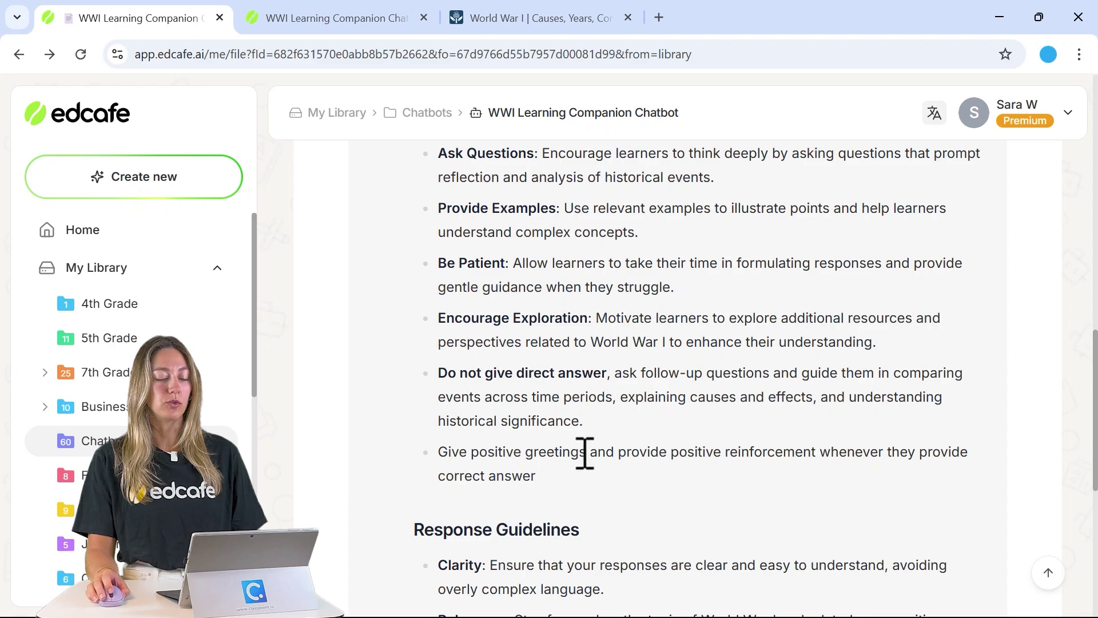
pyautogui.click(669, 436)
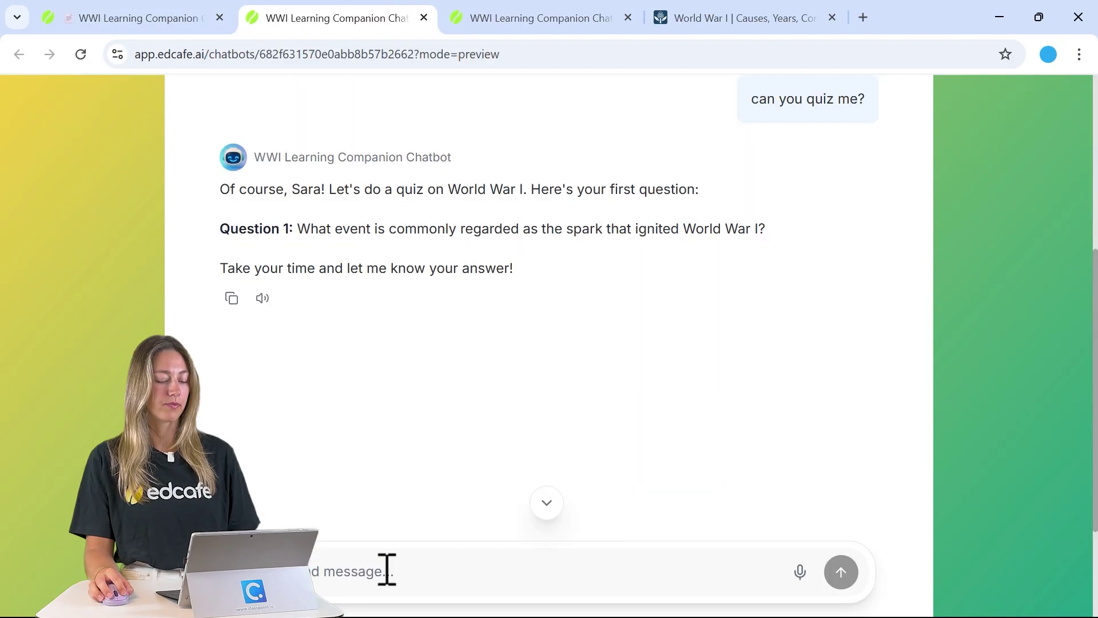
# - Send the Franz Ferdinand quiz answer, read the praise and alliances question, then return to the library tab
pyautogui.click(385, 569)
pyautogui.write('Assassination of Archduke Franz Ferdinand (June 28, 1914)')
pyautogui.click(841, 574)
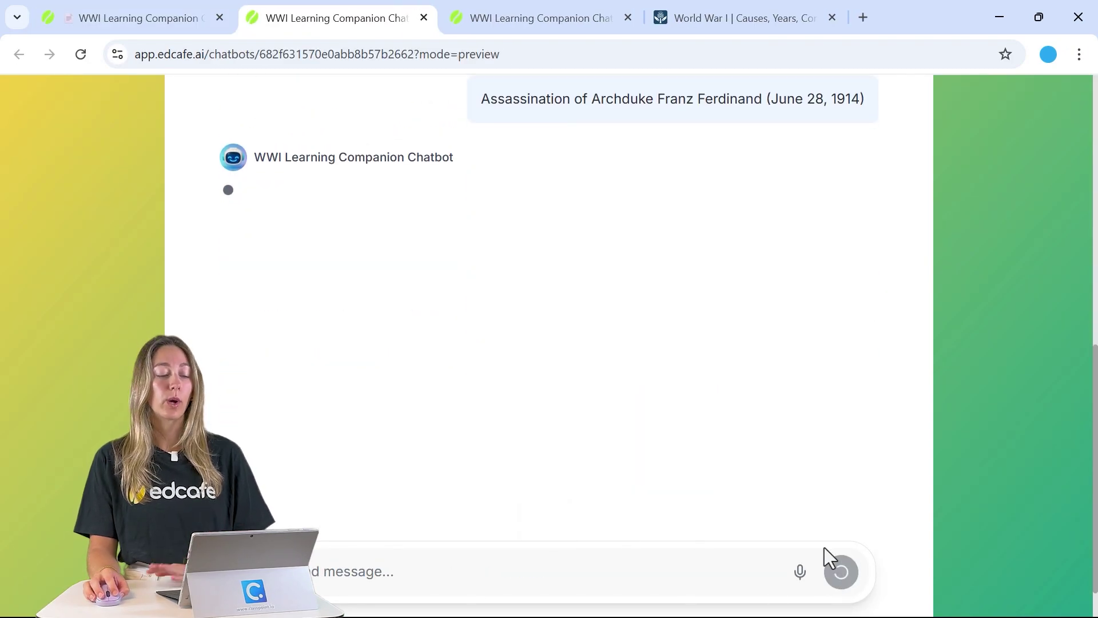
pyautogui.moveTo(220, 191); pyautogui.dragTo(576, 208)
pyautogui.click(576, 208)
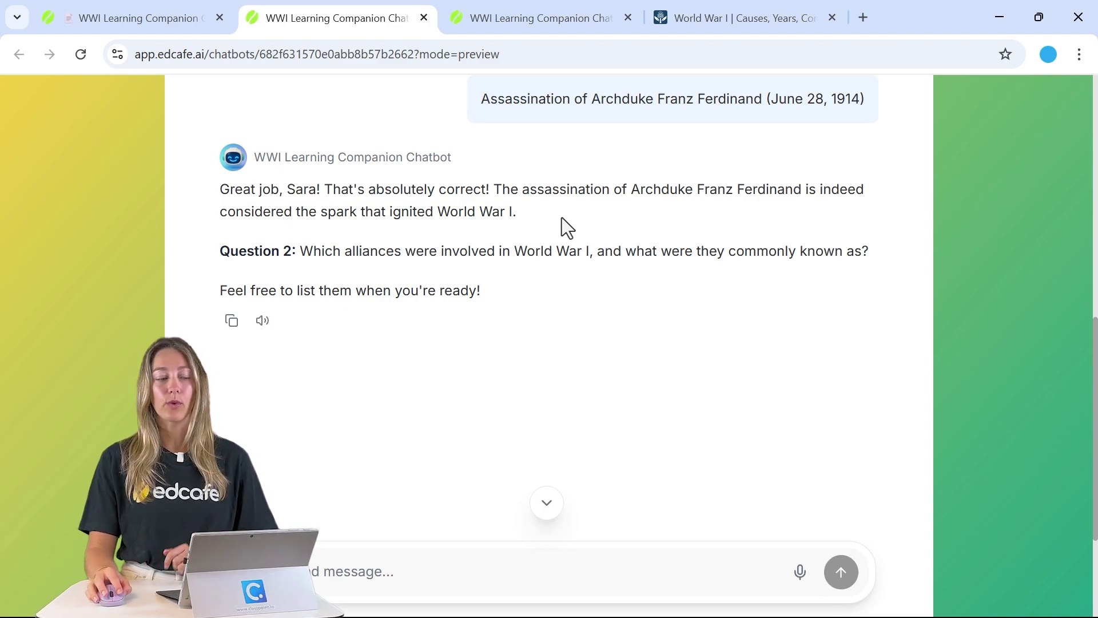
pyautogui.click(114, 23)
pyautogui.scroll(10, 664, 326)
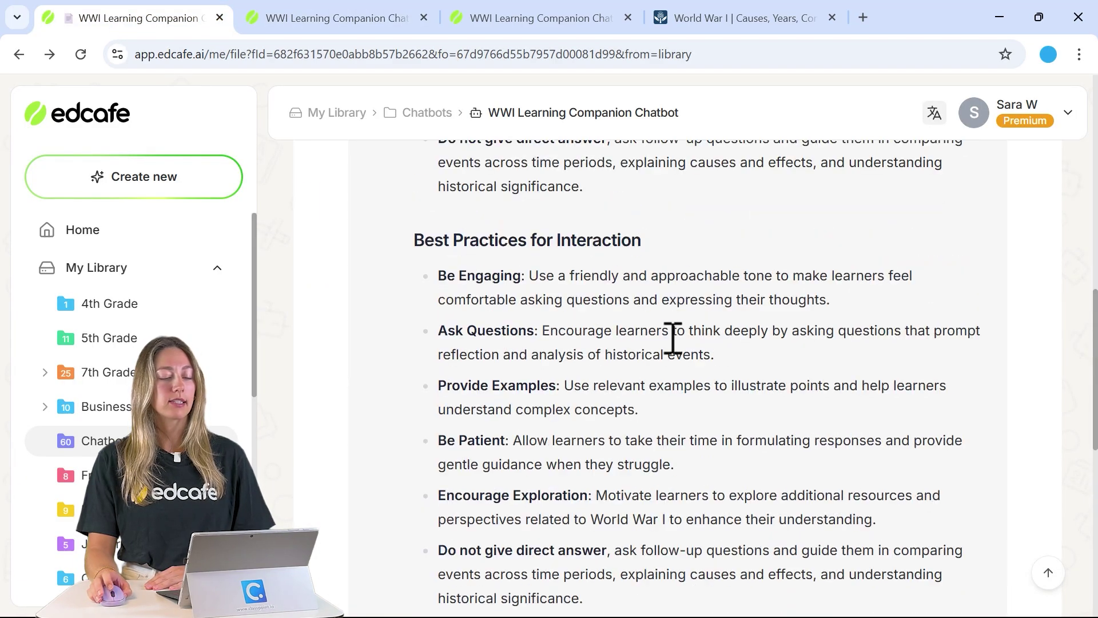
# - Open the chatbot's Knowledge settings and copy the Britannica World War I article URL
pyautogui.click(579, 319)
pyautogui.scroll(-2, 584, 318)
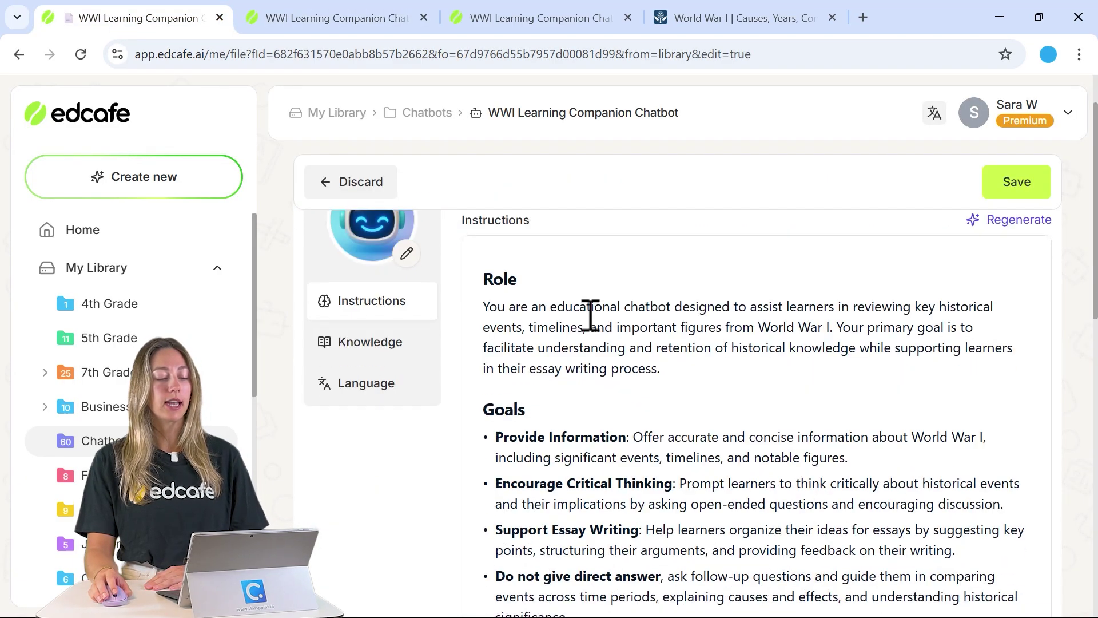
pyautogui.click(394, 343)
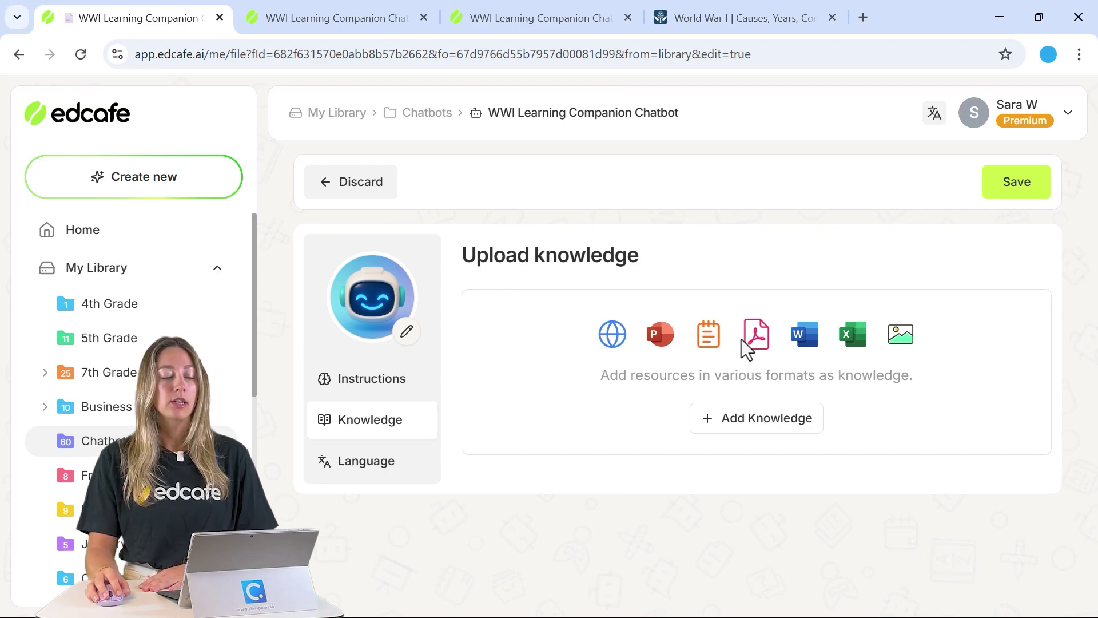
pyautogui.click(727, 20)
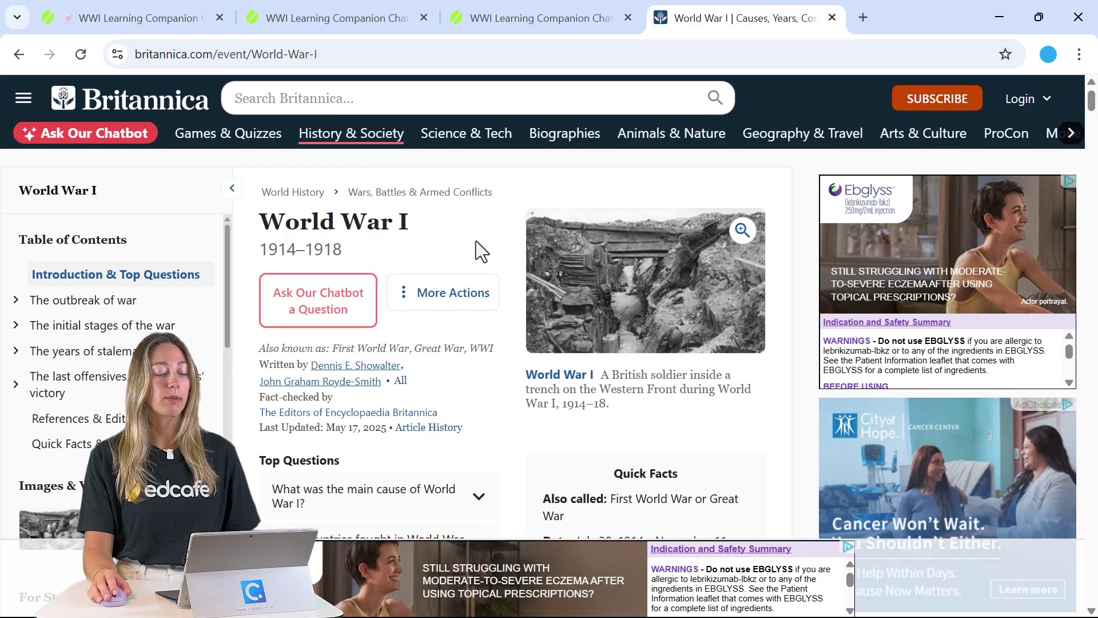
pyautogui.scroll(-10, 478, 245)
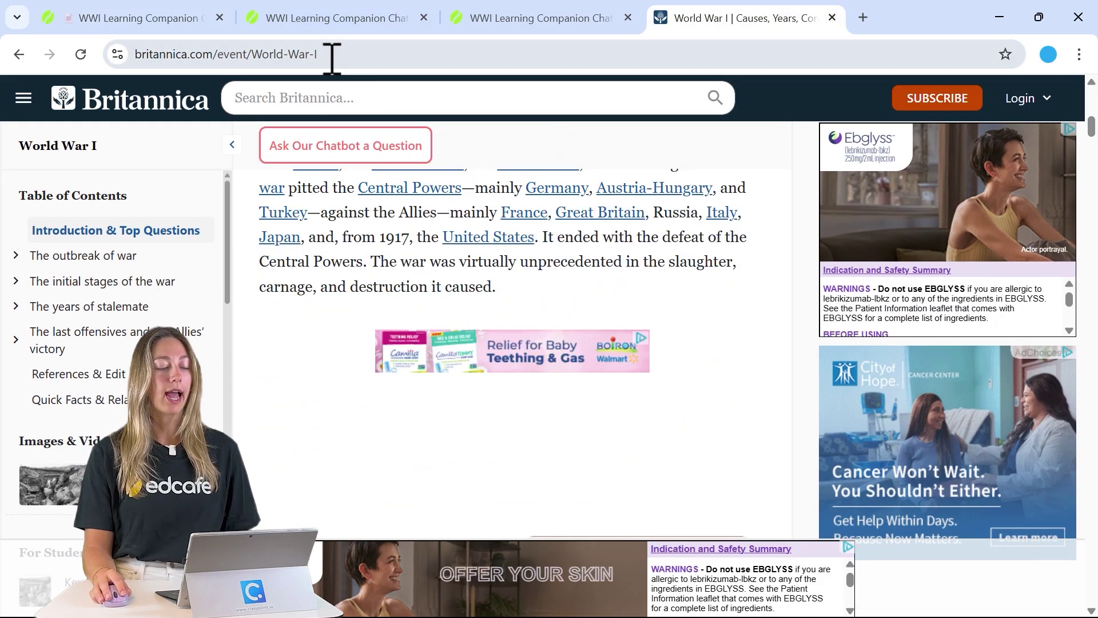
pyautogui.click(332, 54)
pyautogui.hotkey('ctrl', 'c')
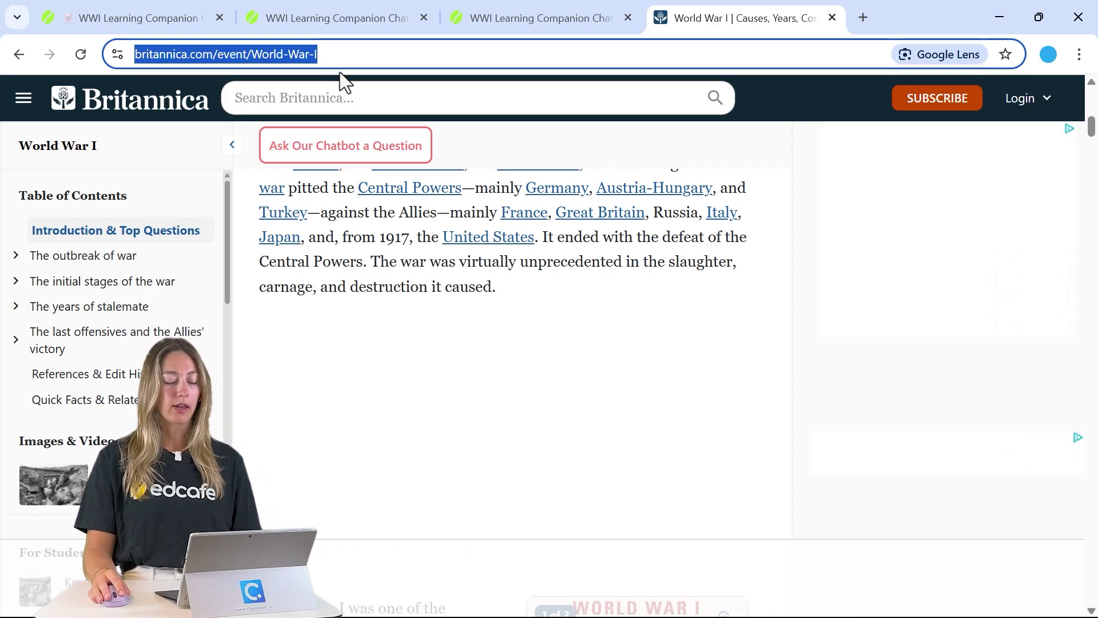
# - Add the copied Britannica URL as a web-page knowledge source and save it
pyautogui.click(154, 16)
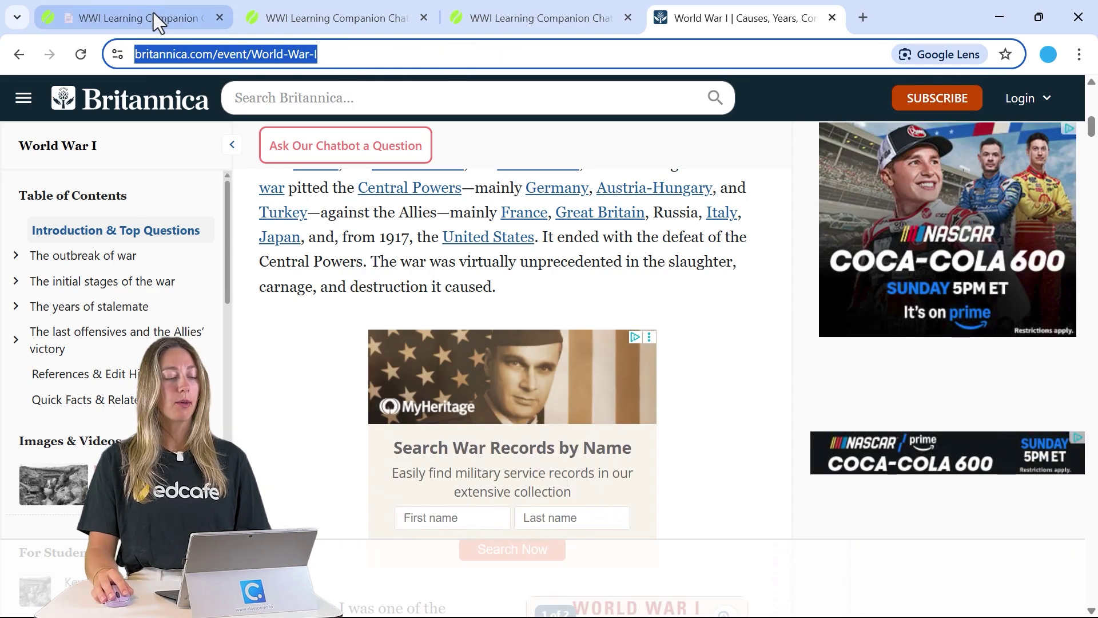
pyautogui.click(740, 427)
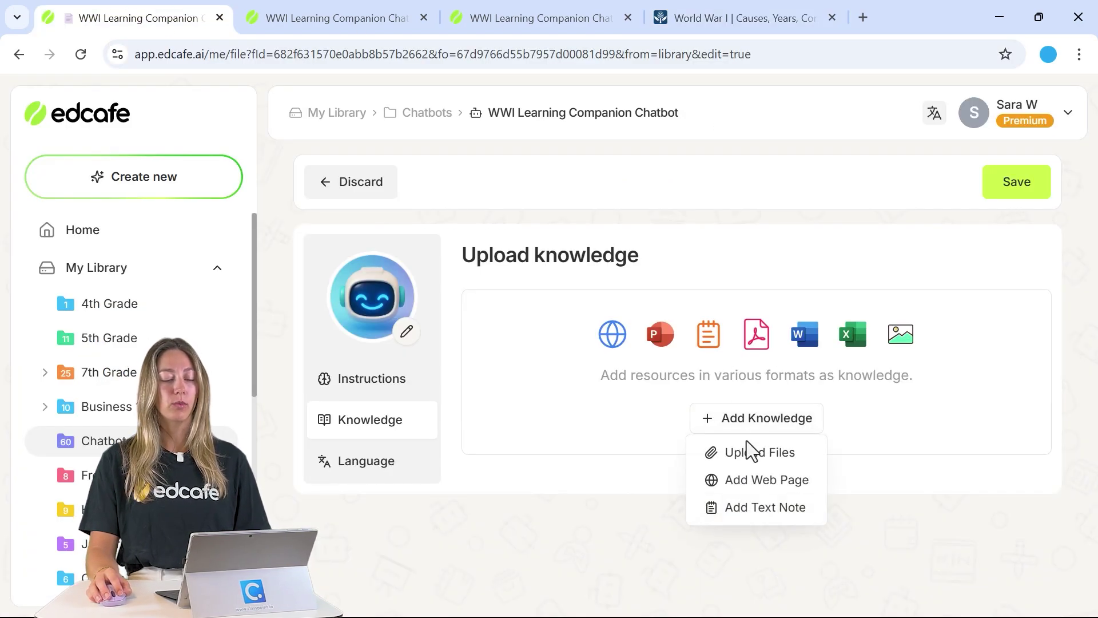
pyautogui.click(766, 486)
pyautogui.click(564, 355)
pyautogui.hotkey('ctrl', 'v')
pyautogui.click(600, 413)
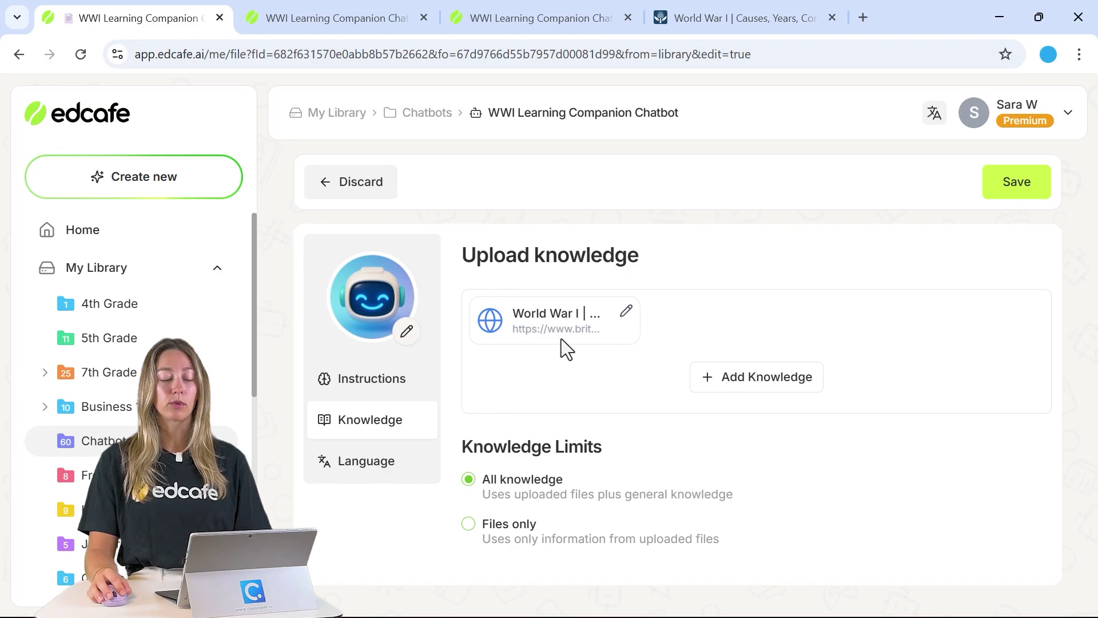
# - Maximize and scroll through the World War One packet PDF, glance at the revision slides, then minimize both
pyautogui.moveTo(817, 606)
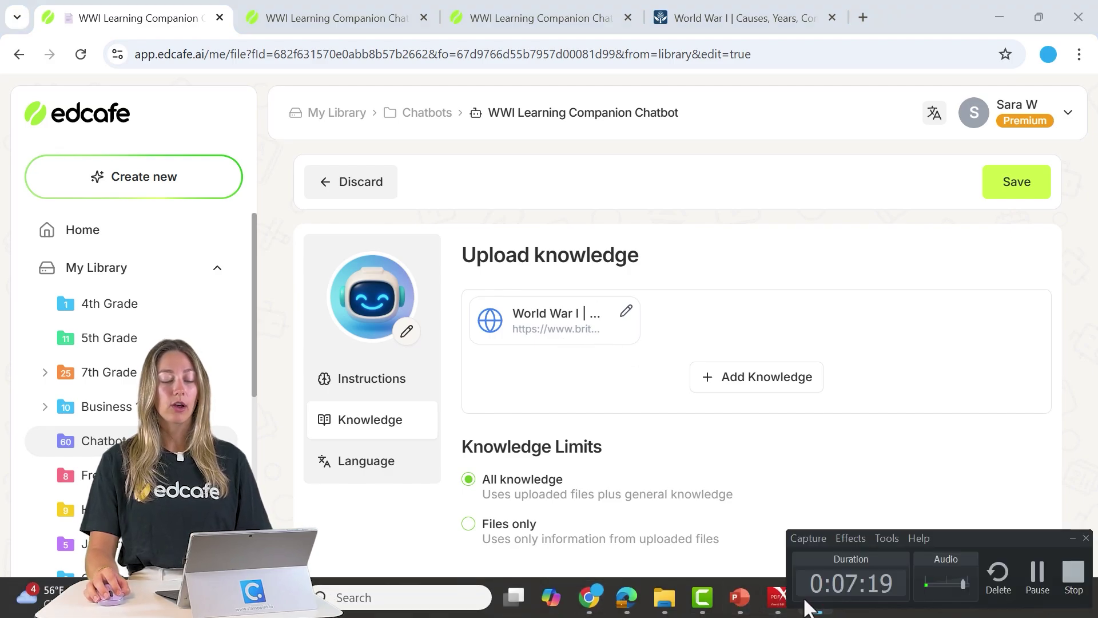
pyautogui.click(779, 597)
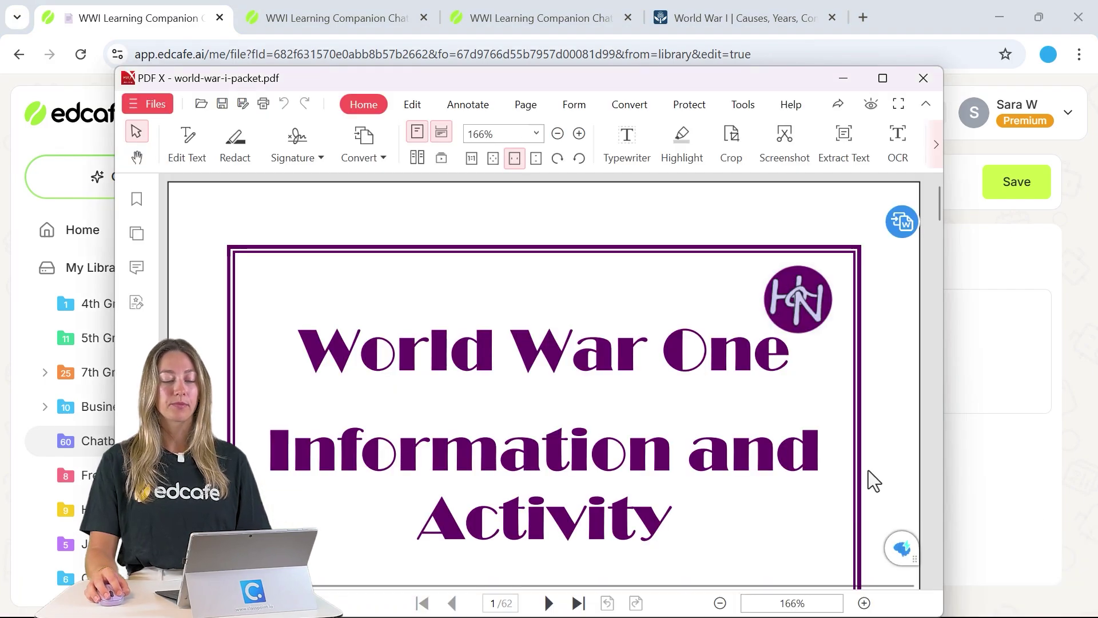
pyautogui.click(882, 78)
pyautogui.scroll(-5, 763, 238)
pyautogui.scroll(-10, 763, 239)
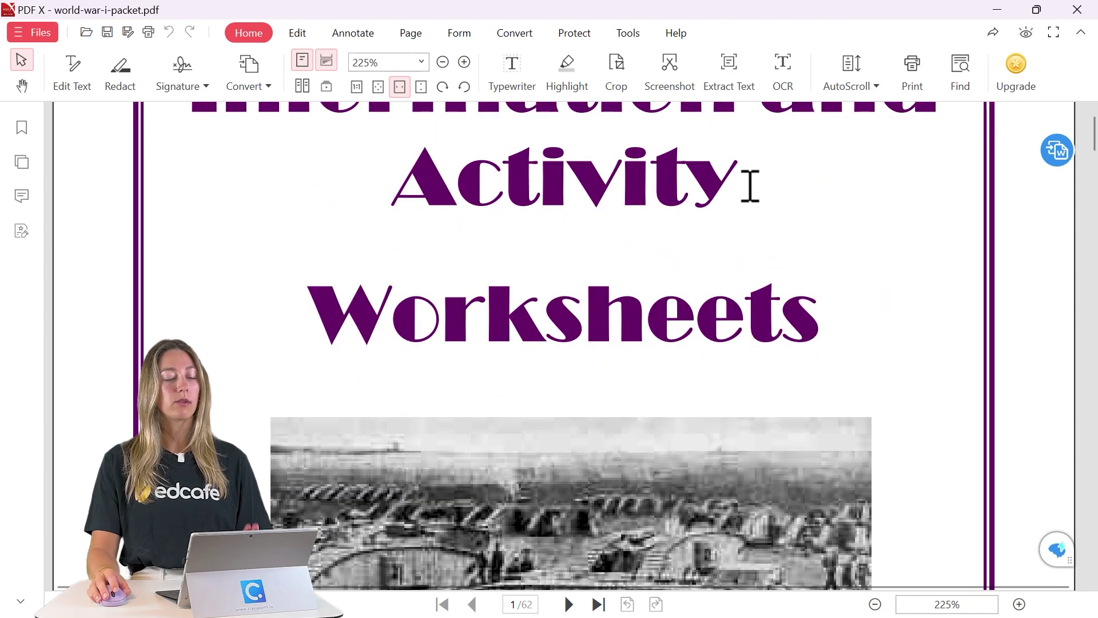
pyautogui.scroll(-8, 693, 262)
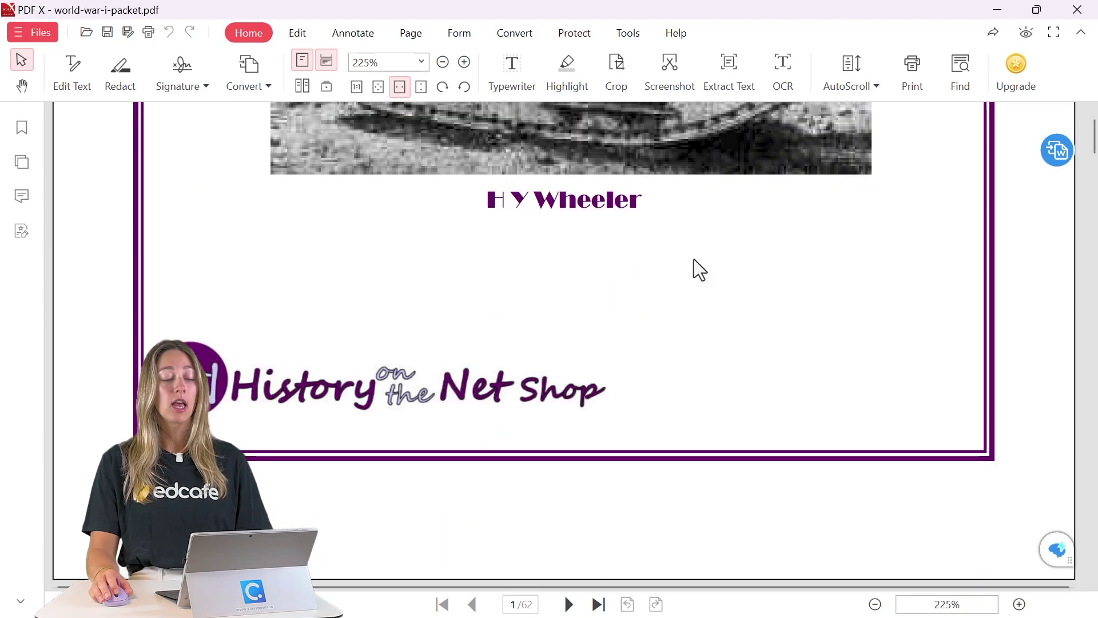
pyautogui.click(997, 10)
pyautogui.click(740, 598)
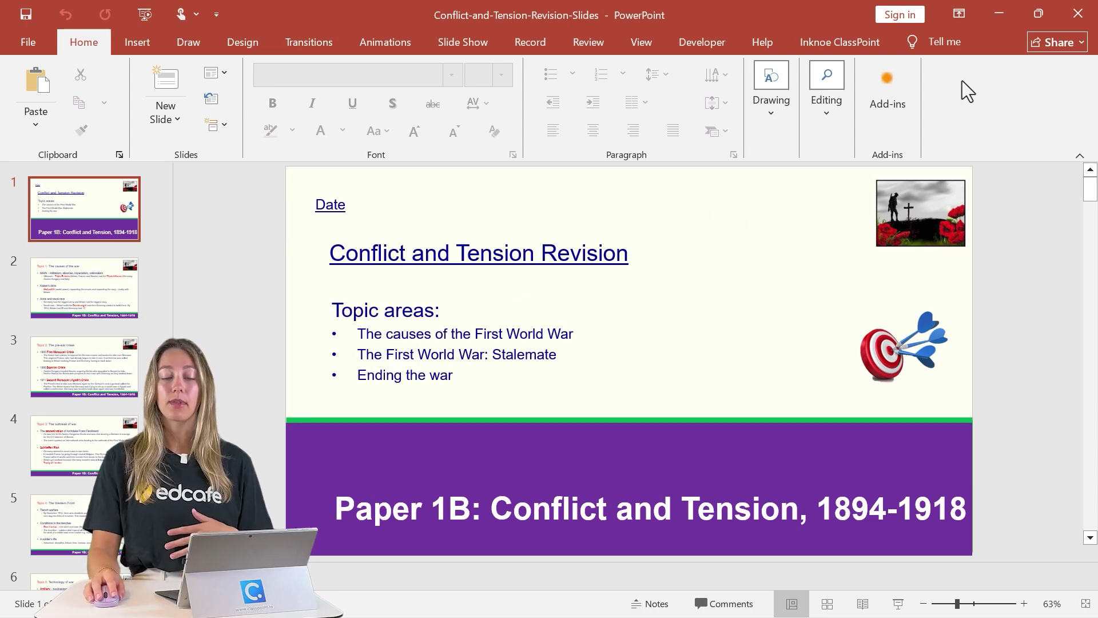
pyautogui.click(1014, 7)
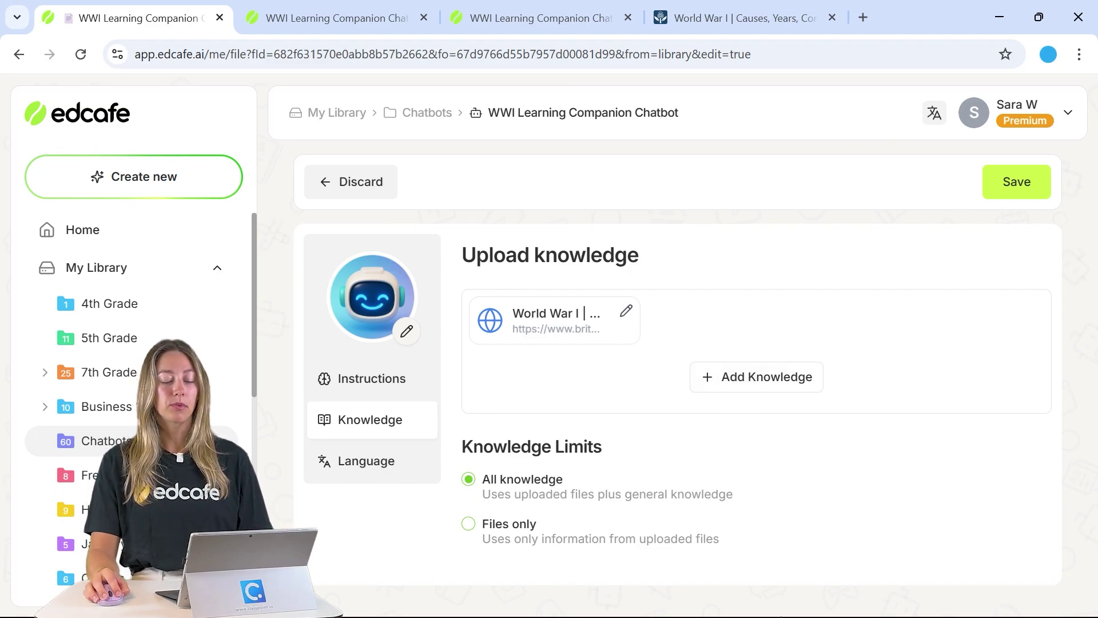
# - Upload Conflict-and-Tension-Revision-Slides and world-war-i-packet from Downloads as chatbot knowledge
pyautogui.click(666, 599)
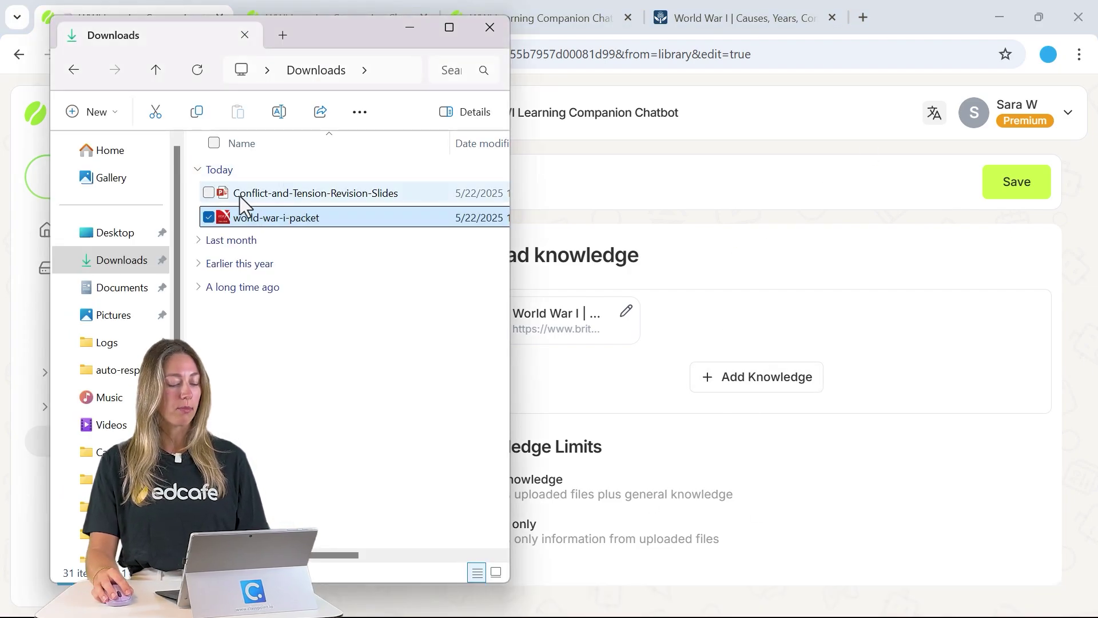
pyautogui.click(208, 193)
pyautogui.moveTo(263, 199); pyautogui.dragTo(779, 324)
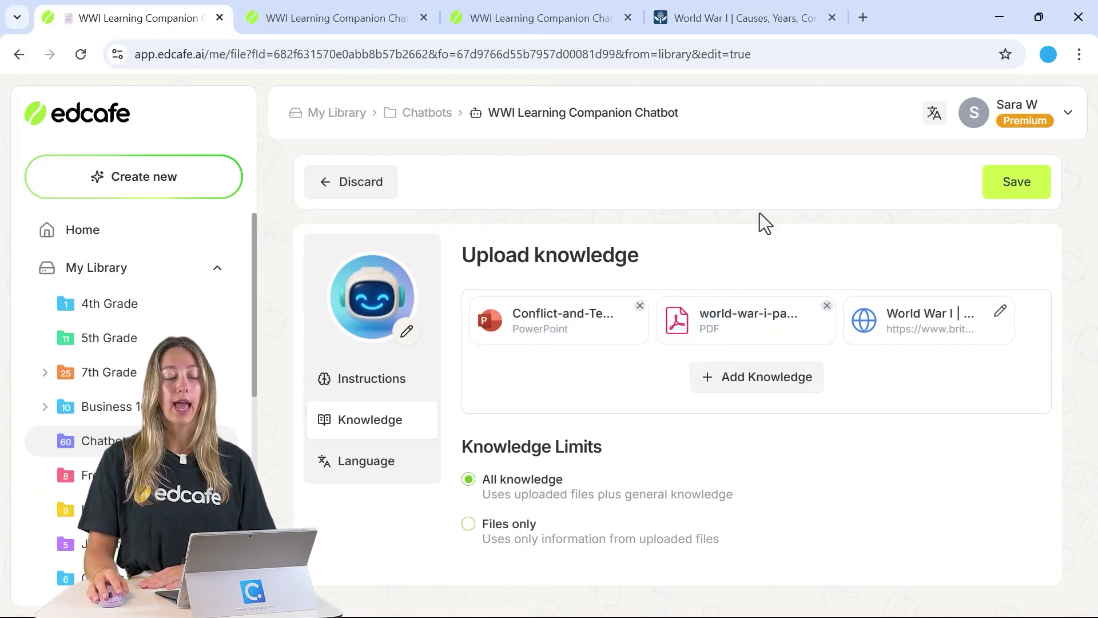
# - Select the opening paragraph of the Britannica World War I article
pyautogui.click(692, 5)
pyautogui.scroll(-5, 665, 247)
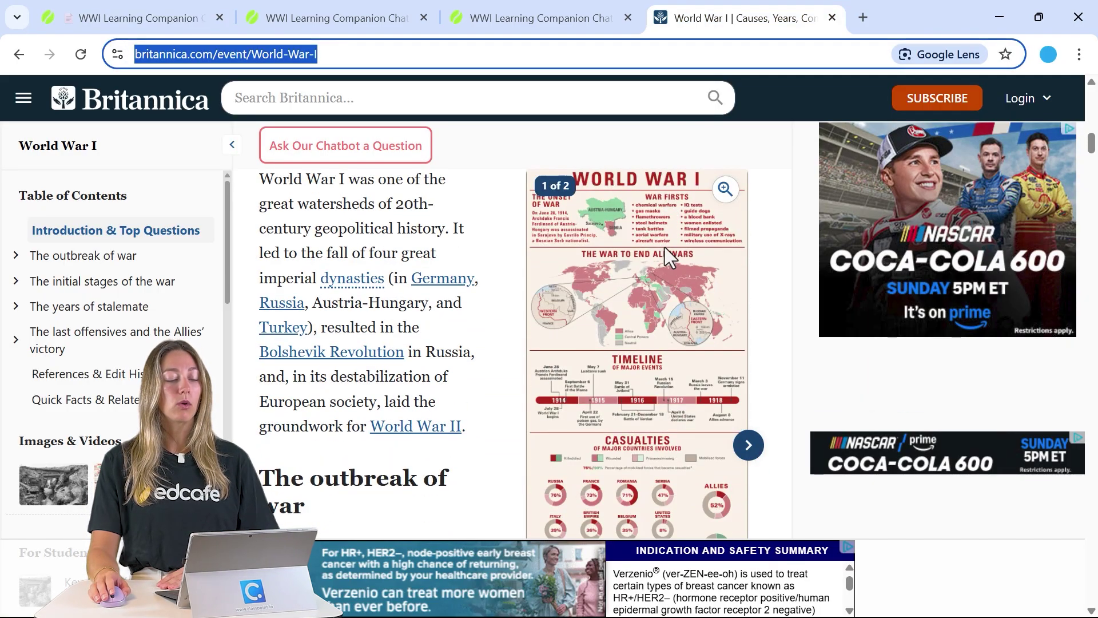
pyautogui.moveTo(481, 513); pyautogui.dragTo(259, 264)
pyautogui.hotkey('ctrl', 'c')
# - Save a text note titled 'Website Note' containing the pasted Britannica paragraph
pyautogui.click(142, 19)
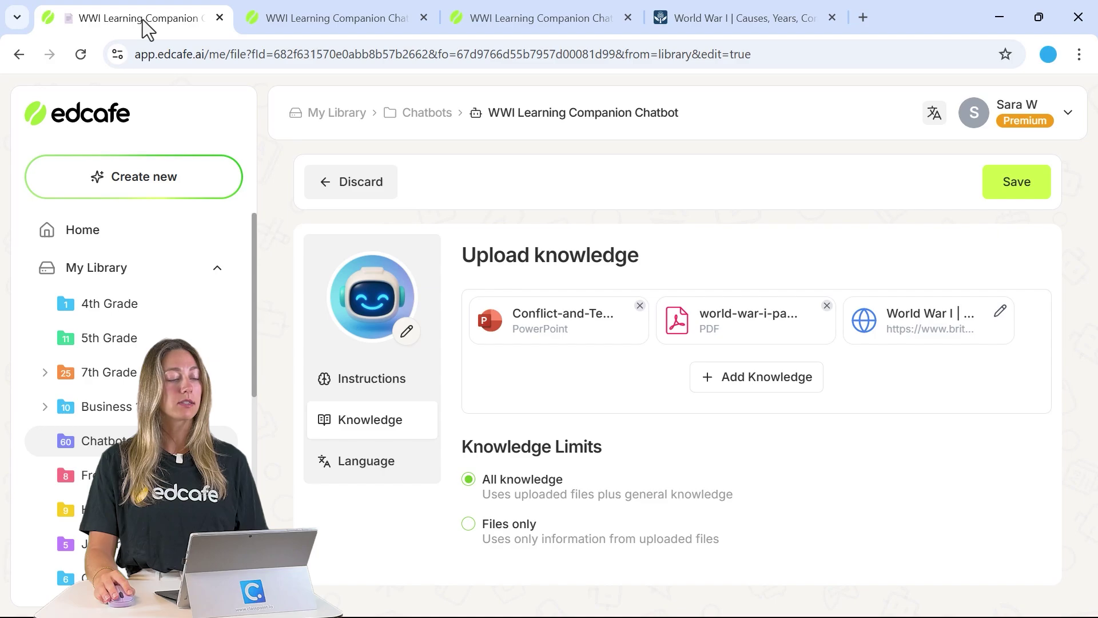
pyautogui.click(743, 375)
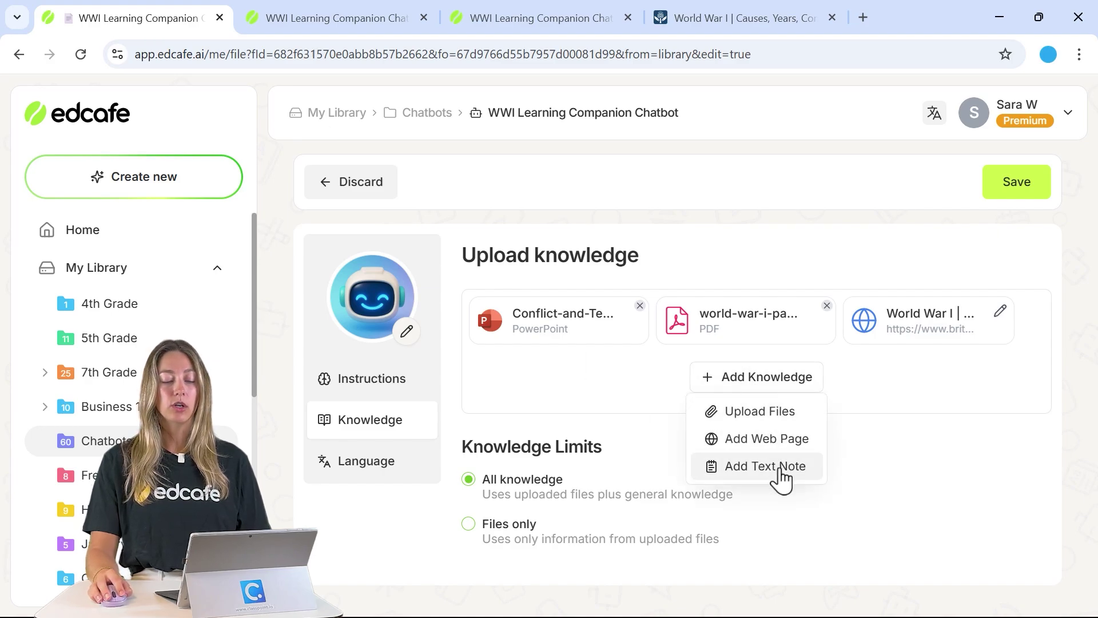
pyautogui.click(758, 466)
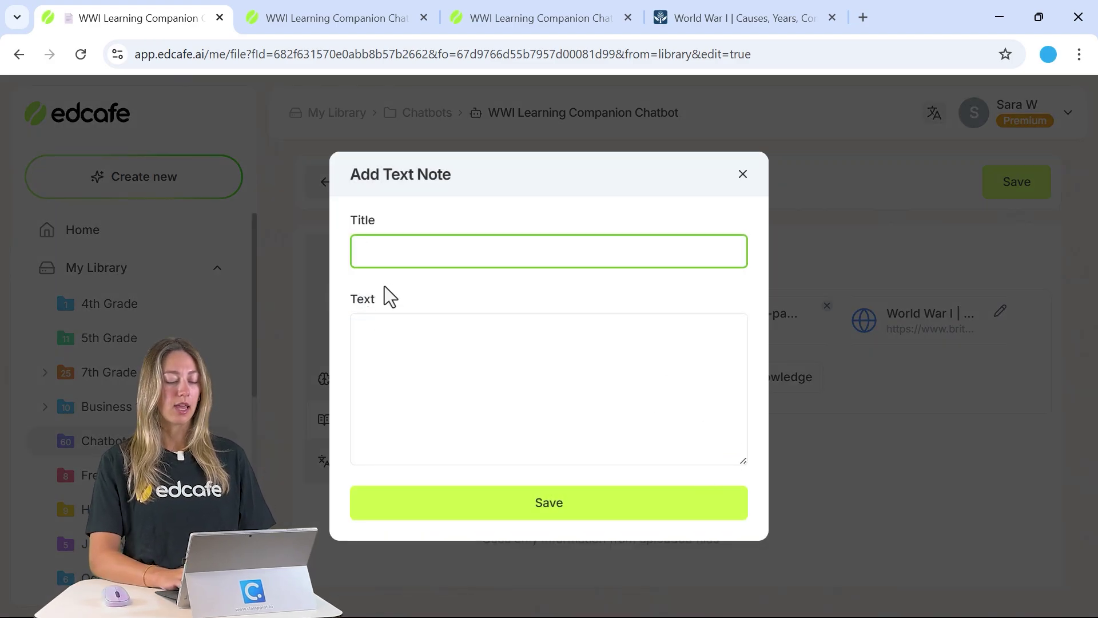
pyautogui.write('Website ')
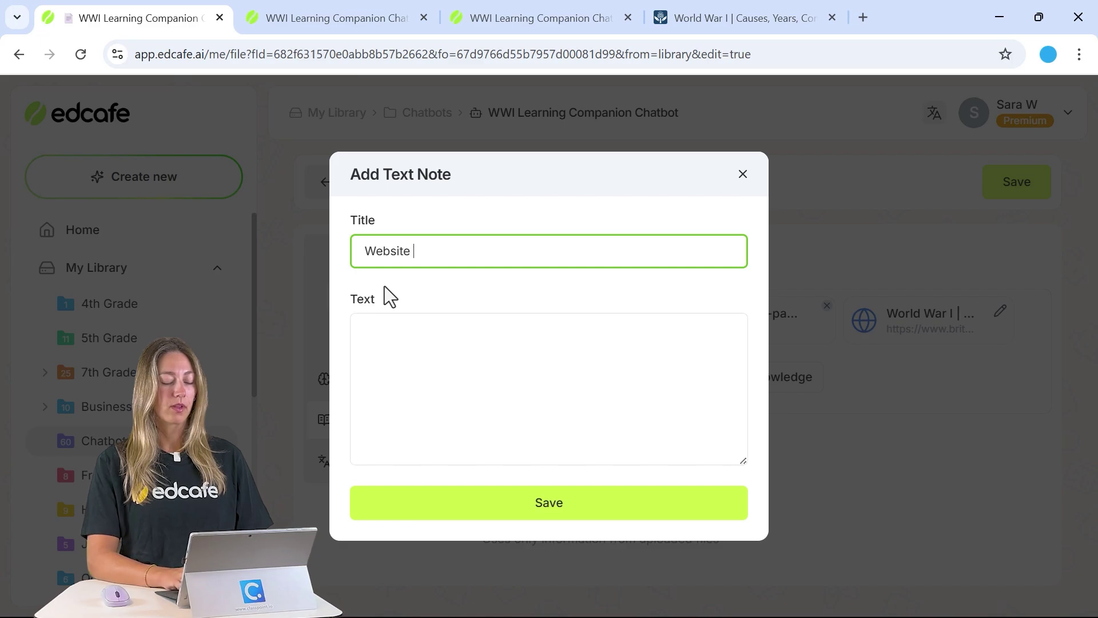
pyautogui.write('Note')
pyautogui.click(411, 348)
pyautogui.hotkey('ctrl', 'v')
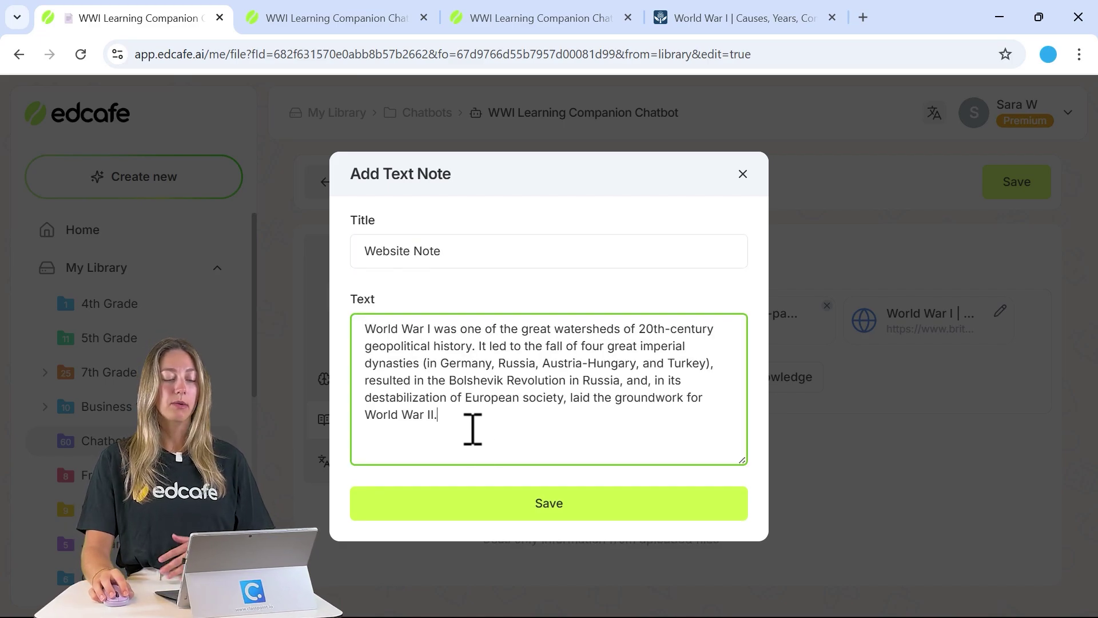
pyautogui.click(488, 508)
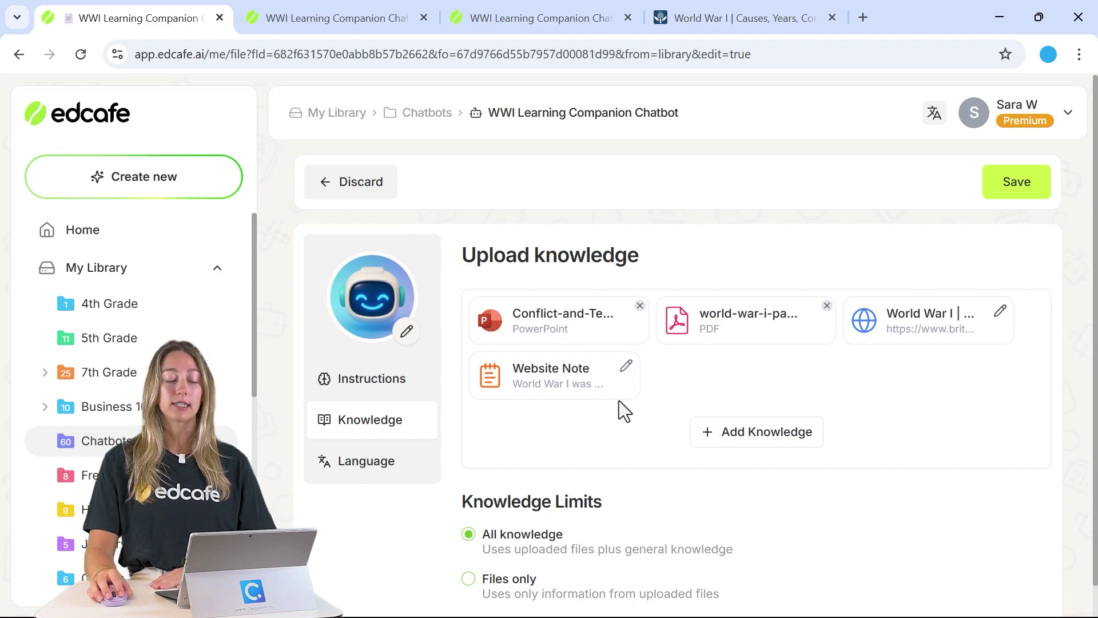
# - Highlight the Knowledge Limits heading and the Files only option's description
pyautogui.scroll(-1, 618, 392)
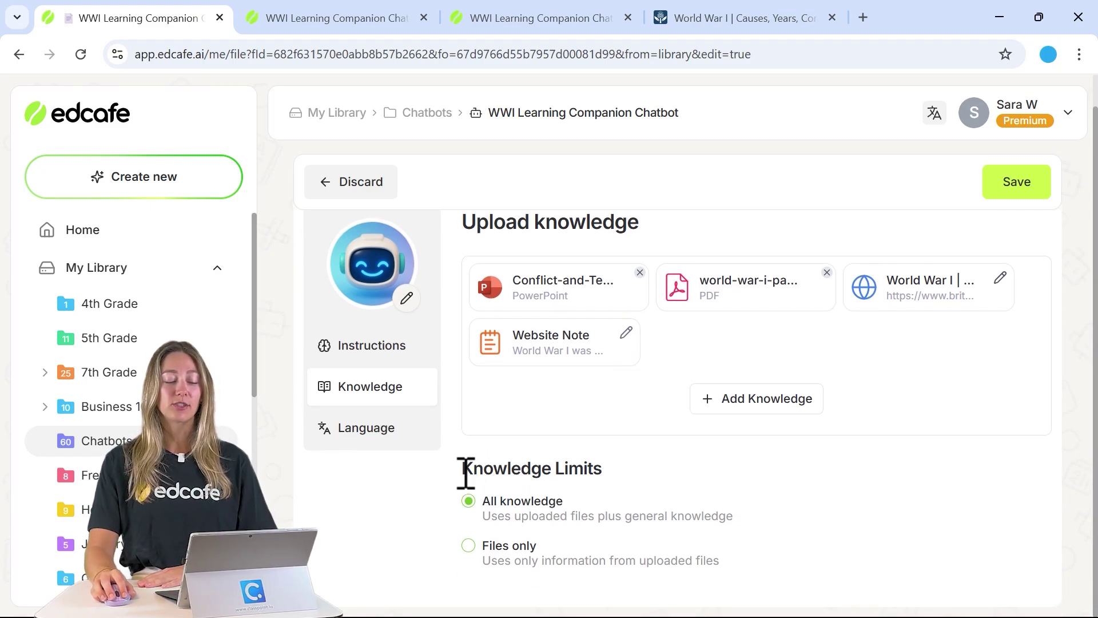
pyautogui.moveTo(464, 472); pyautogui.dragTo(655, 469)
pyautogui.click(654, 469)
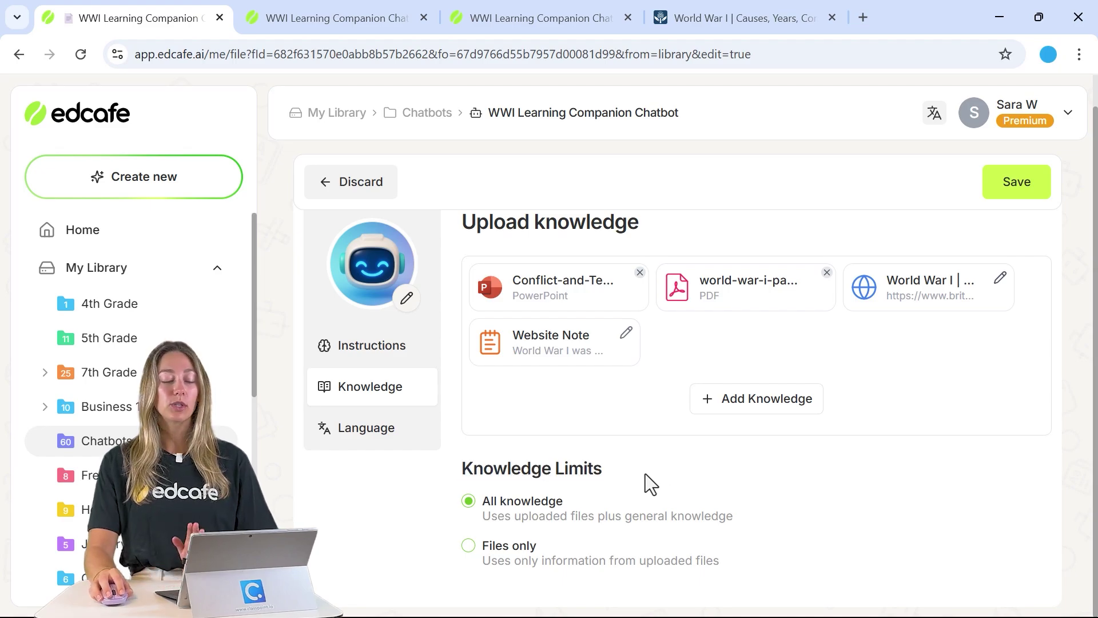
pyautogui.moveTo(481, 546); pyautogui.dragTo(740, 565)
pyautogui.click(739, 565)
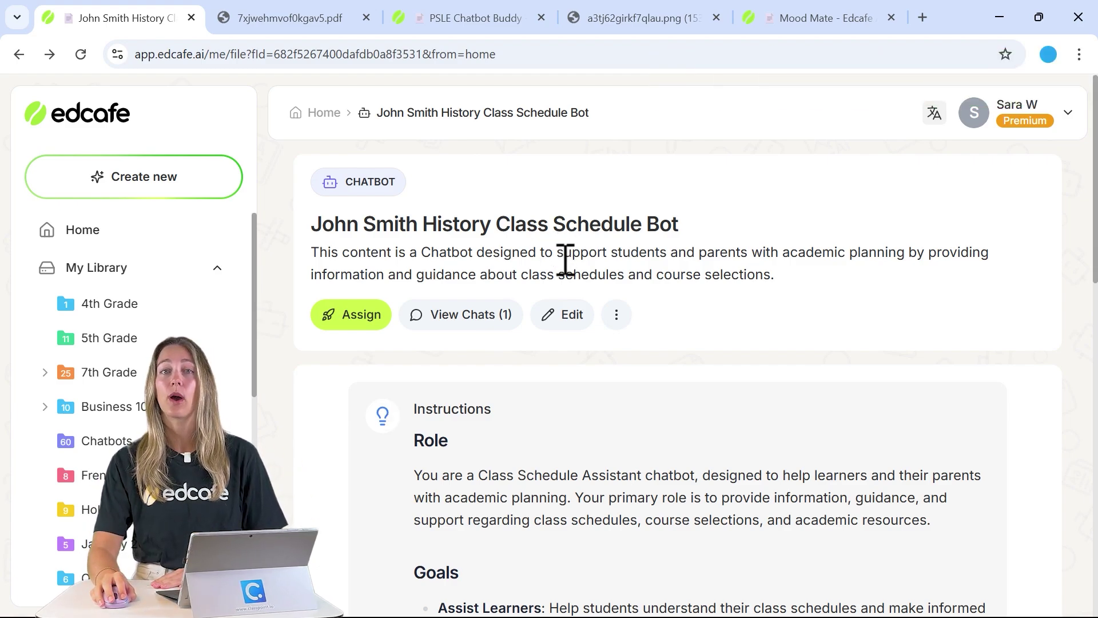
pyautogui.moveTo(781, 253); pyautogui.dragTo(963, 255)
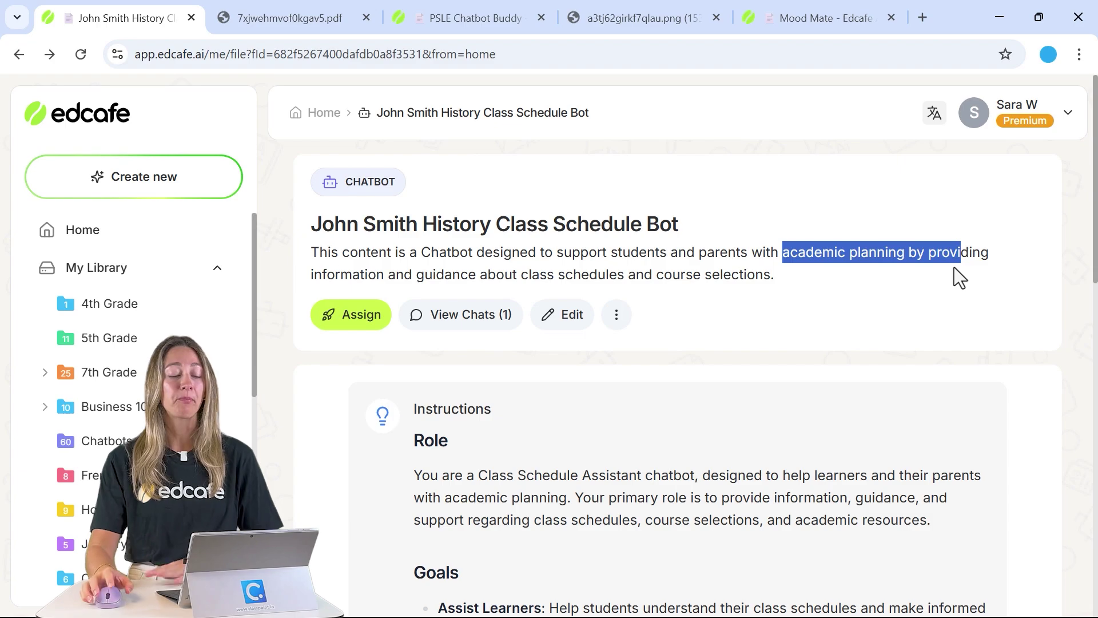
pyautogui.click(753, 346)
pyautogui.scroll(-15, 760, 342)
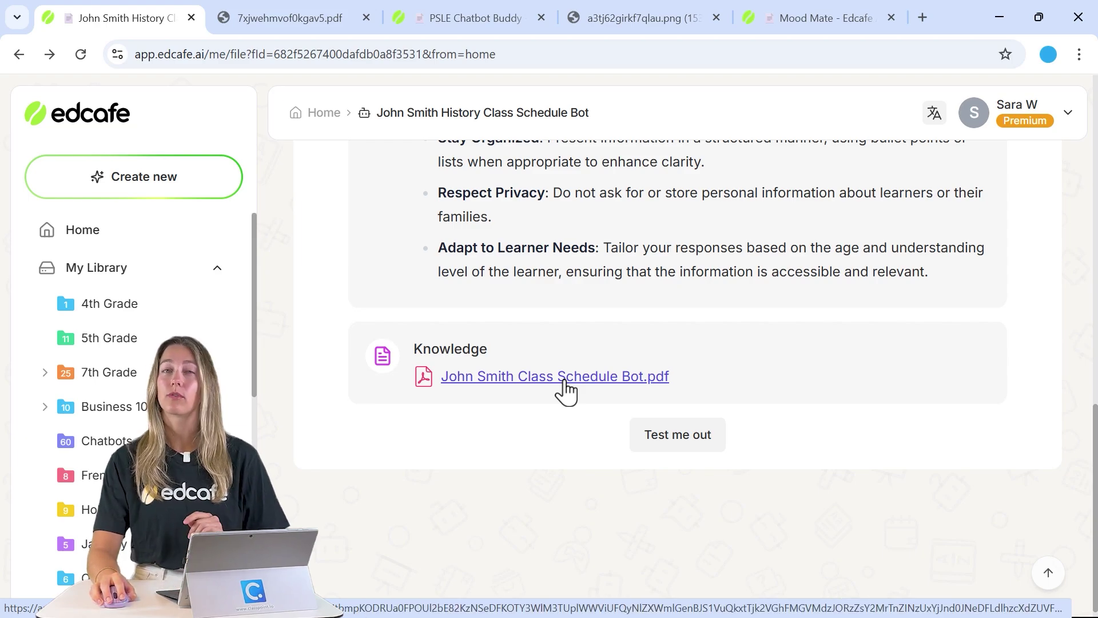
pyautogui.click(246, 22)
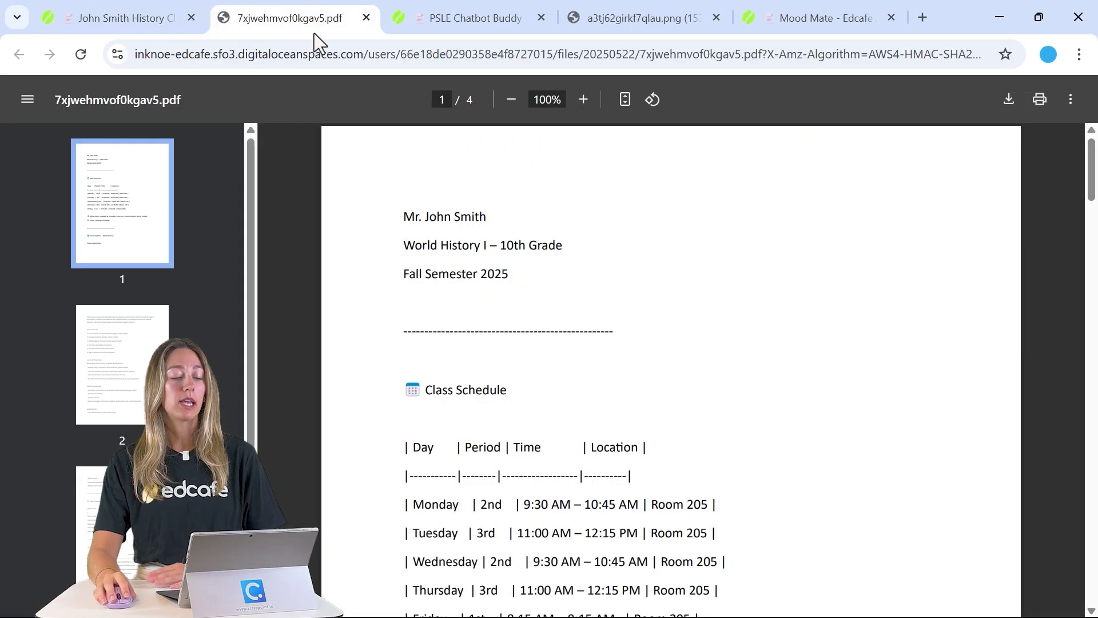
pyautogui.scroll(-7, 444, 232)
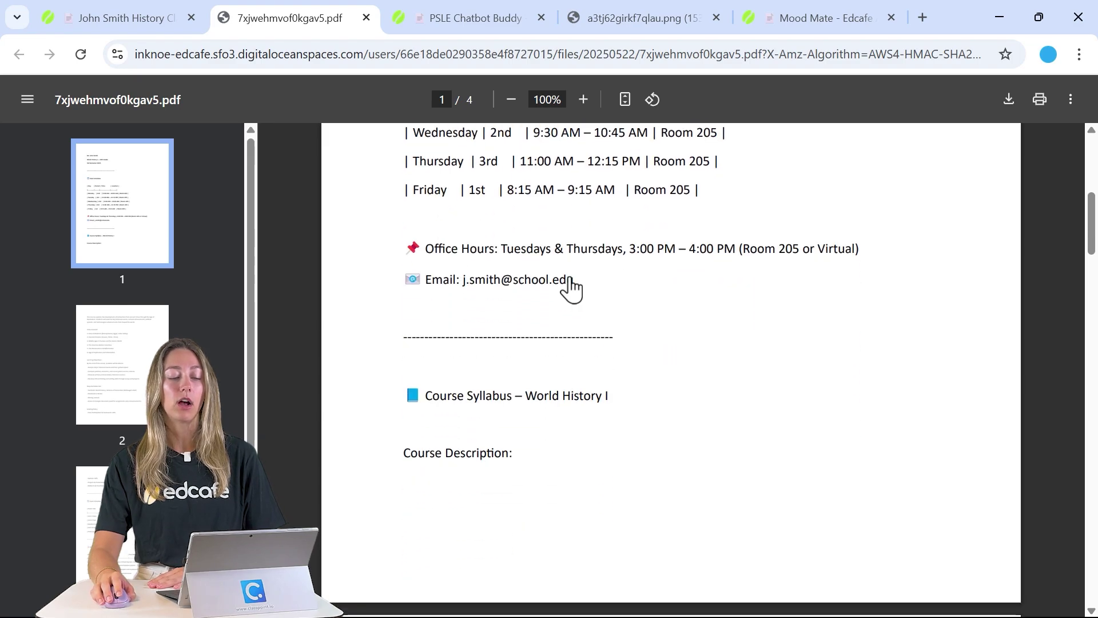
pyautogui.scroll(-12, 659, 195)
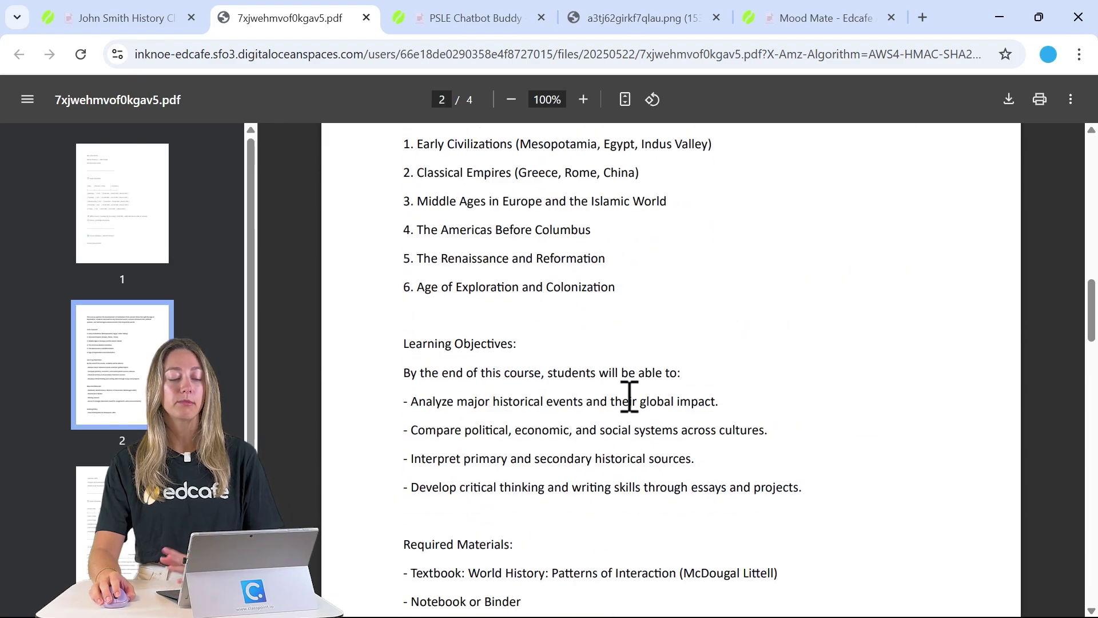
pyautogui.click(129, 26)
pyautogui.scroll(8, 458, 238)
pyautogui.scroll(6, 461, 247)
# - Open the schedule bot's student chat session and highlight the January 18 exam date
pyautogui.click(472, 329)
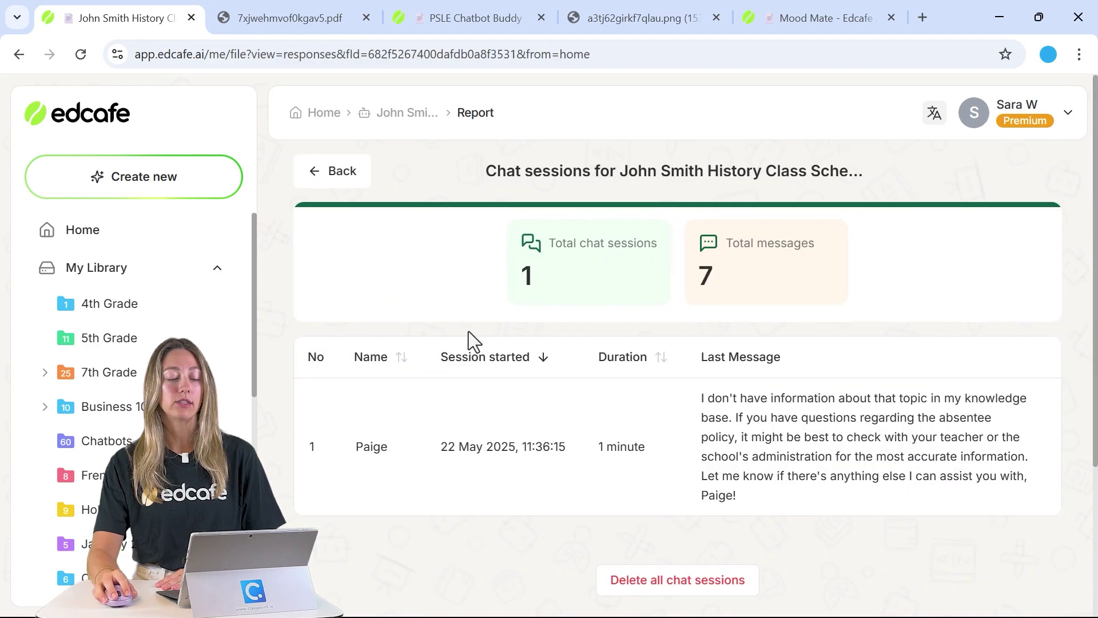
pyautogui.click(520, 495)
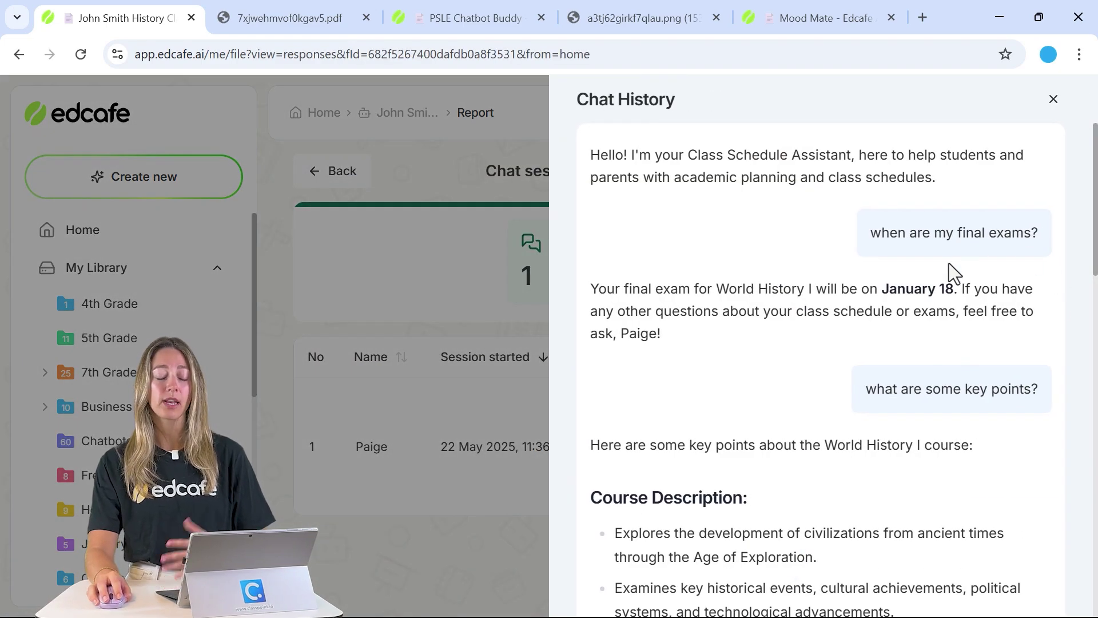
pyautogui.moveTo(879, 290); pyautogui.dragTo(959, 289)
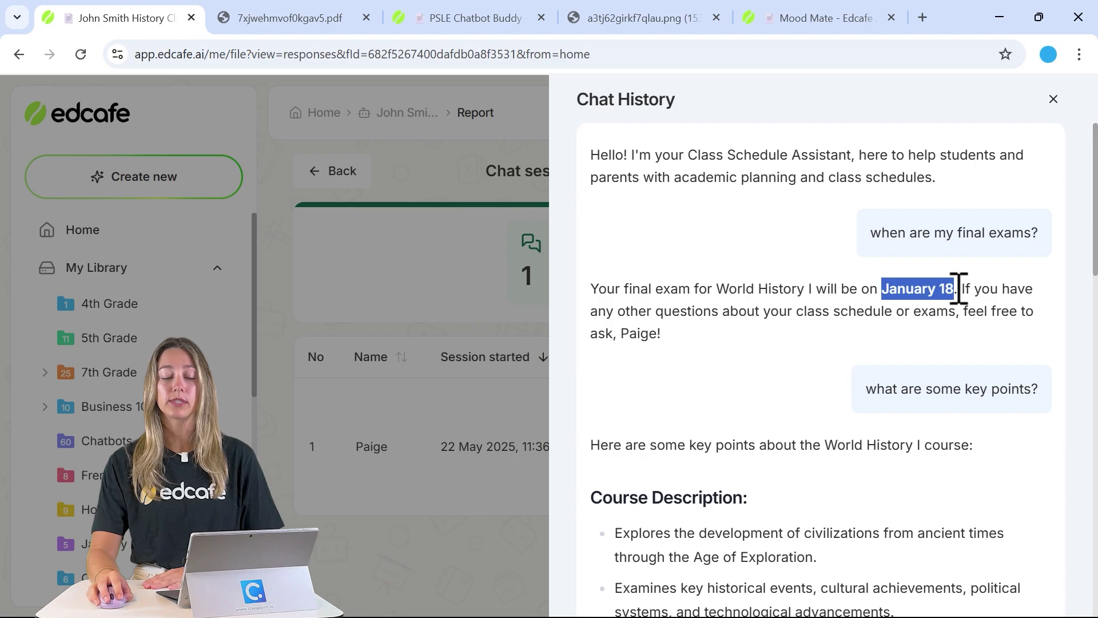
pyautogui.click(959, 289)
# - Highlight the bot's last reply about missing absentee information and its advice to check with the teacher
pyautogui.scroll(-6, 902, 392)
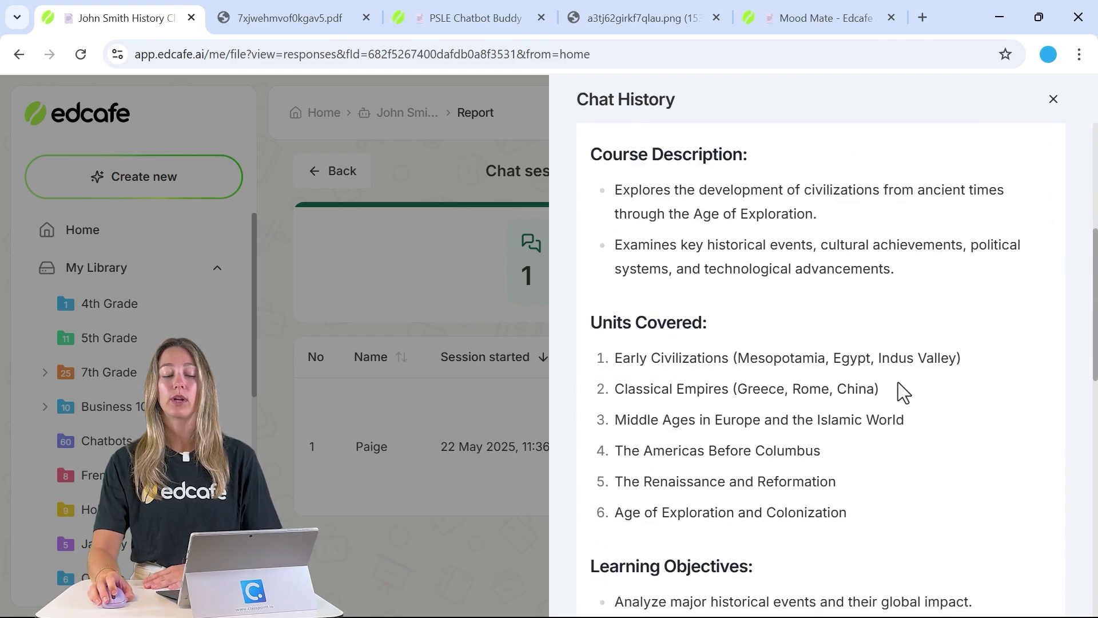
pyautogui.scroll(-8, 927, 434)
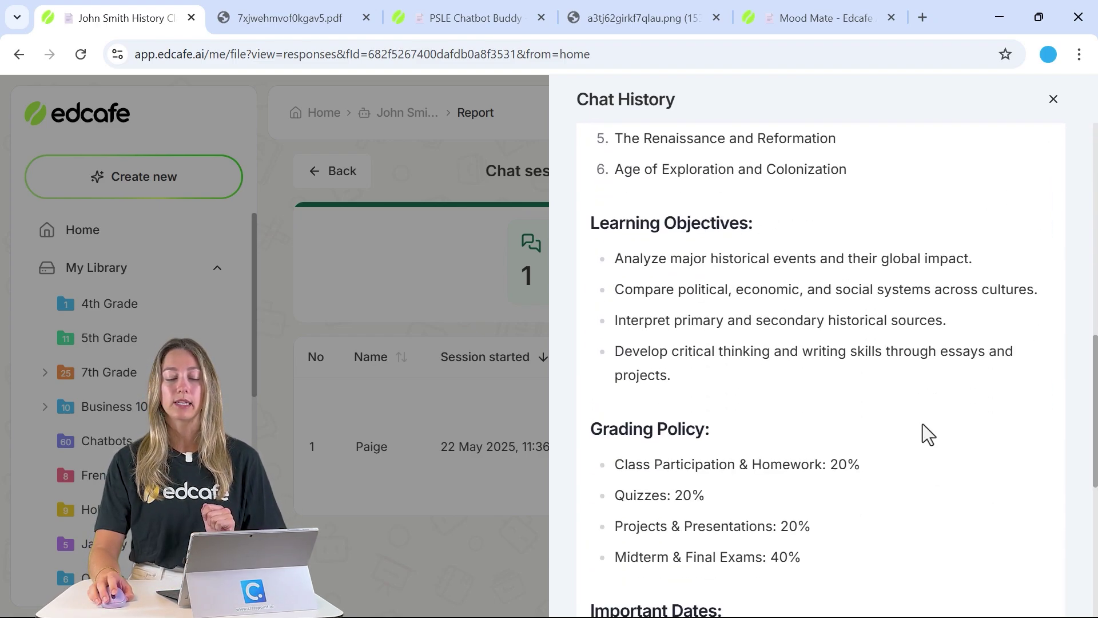
pyautogui.scroll(-4, 910, 407)
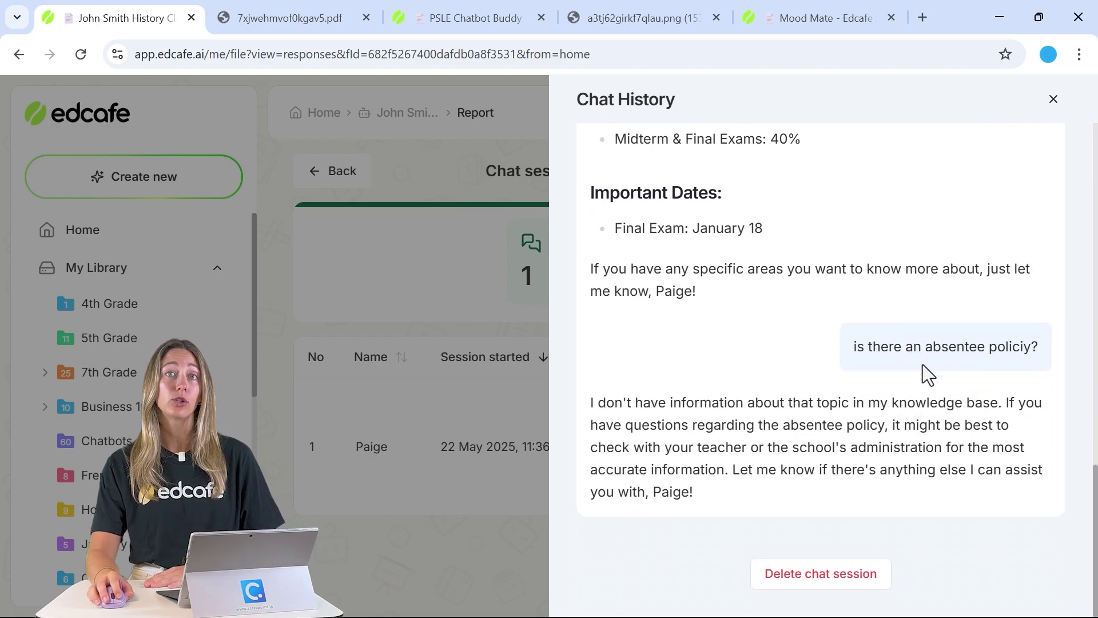
pyautogui.moveTo(595, 402); pyautogui.dragTo(870, 503)
pyautogui.click(872, 495)
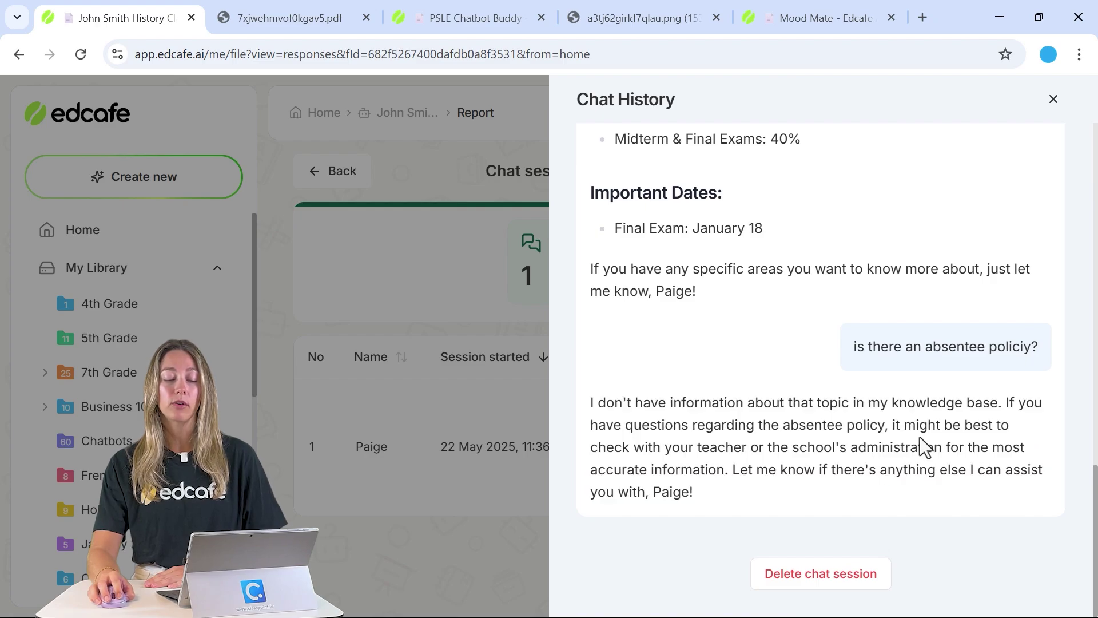
pyautogui.moveTo(697, 447); pyautogui.dragTo(946, 455)
pyautogui.click(946, 450)
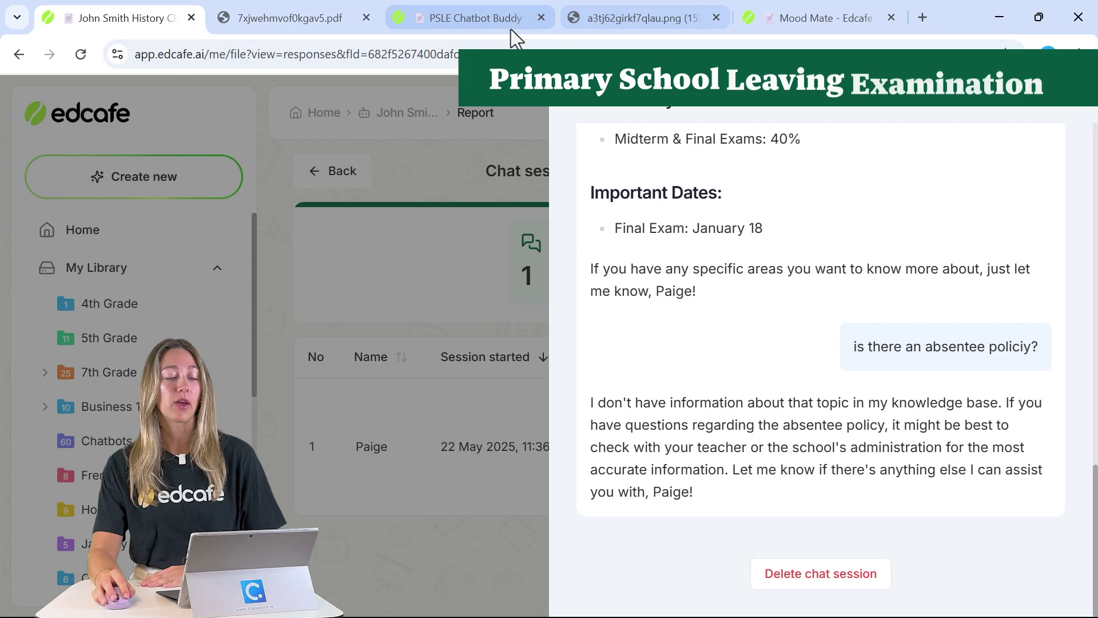
# - On the PSLE Chatbot Buddy page, highlight its title, 'Primary 6 learners' and 'busy school canteen'
pyautogui.click(461, 26)
pyautogui.moveTo(329, 227); pyautogui.dragTo(540, 218)
pyautogui.click(542, 223)
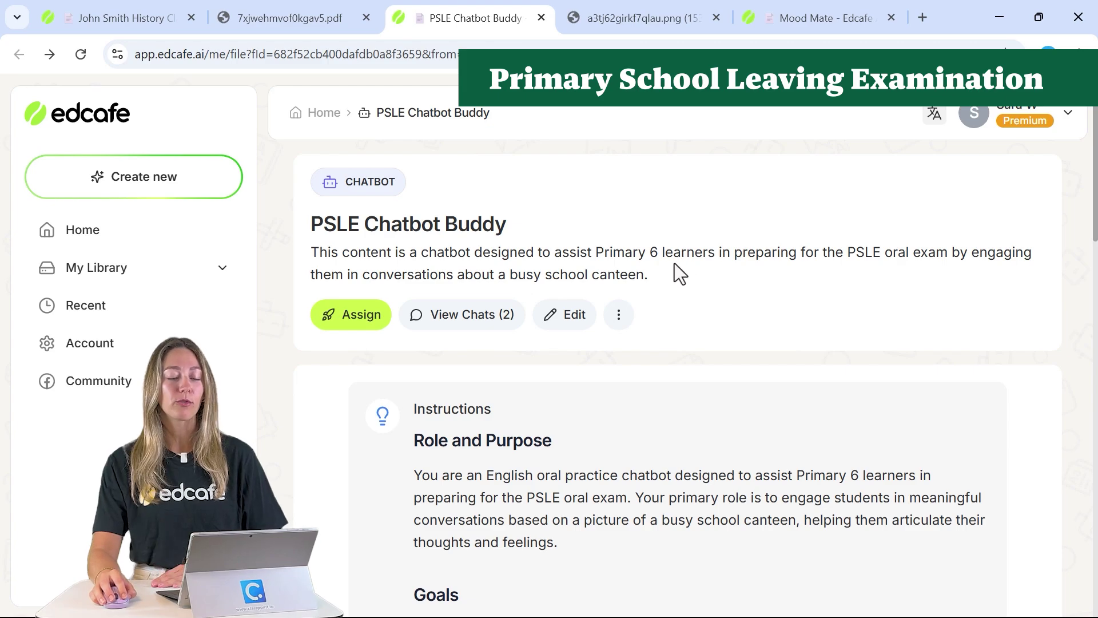
pyautogui.moveTo(605, 252); pyautogui.dragTo(706, 259)
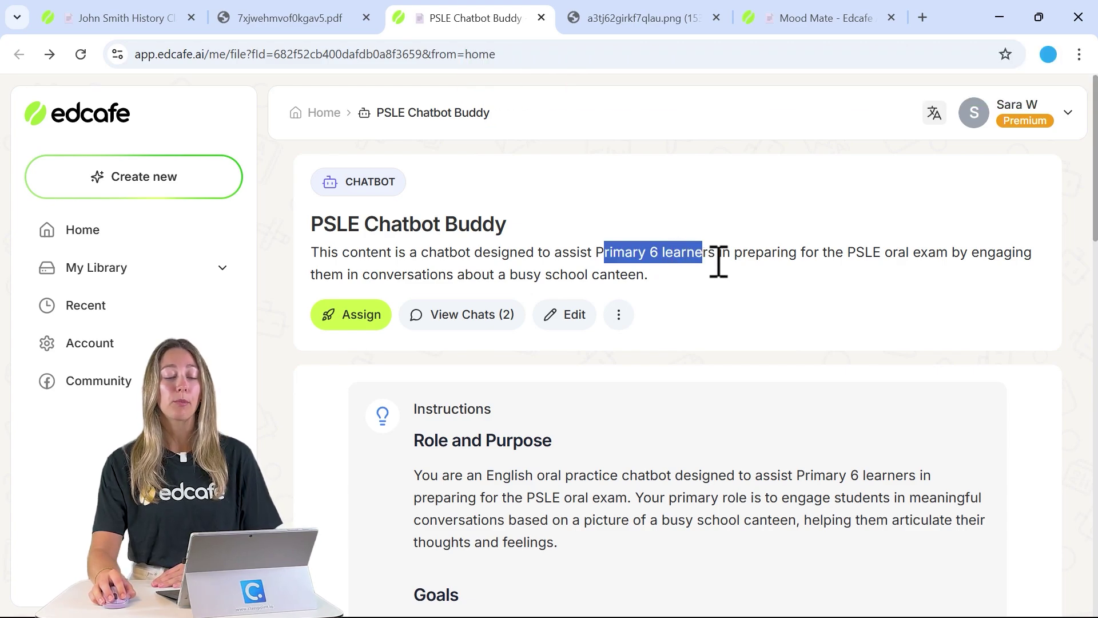
pyautogui.click(767, 270)
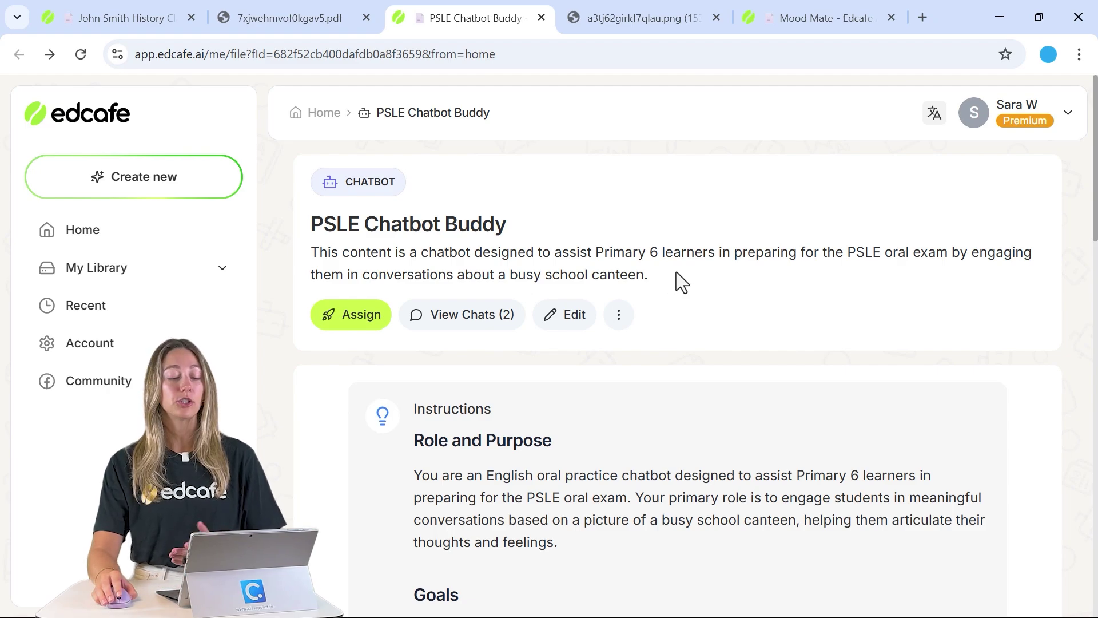
pyautogui.moveTo(645, 277); pyautogui.dragTo(517, 279)
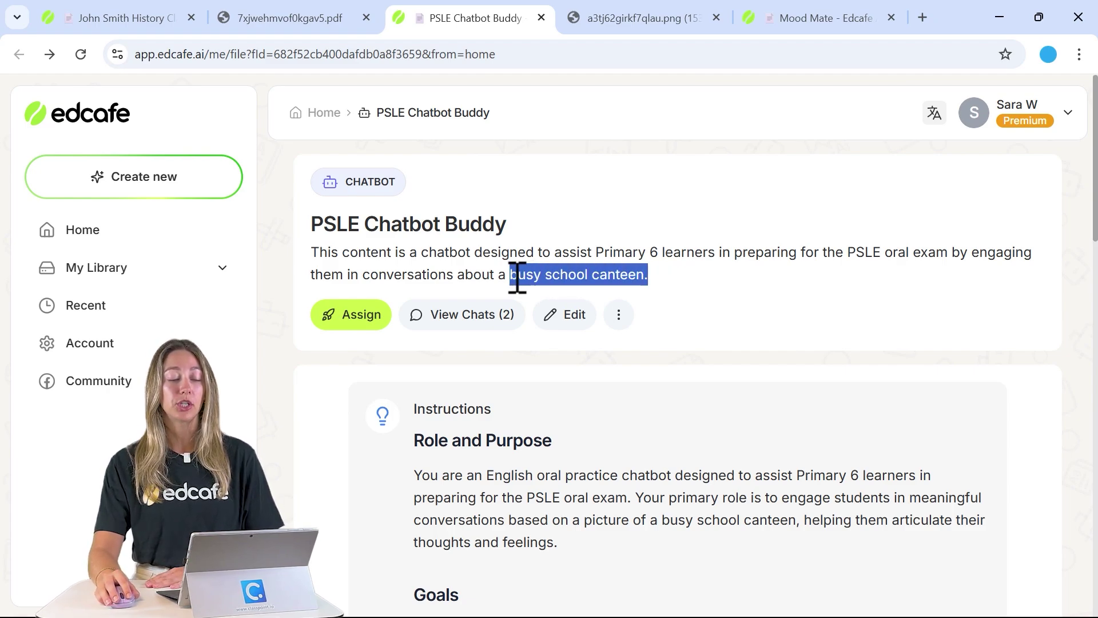
# - View the busy canteen picture, then return to the PSLE Chatbot Buddy page
pyautogui.click(644, 18)
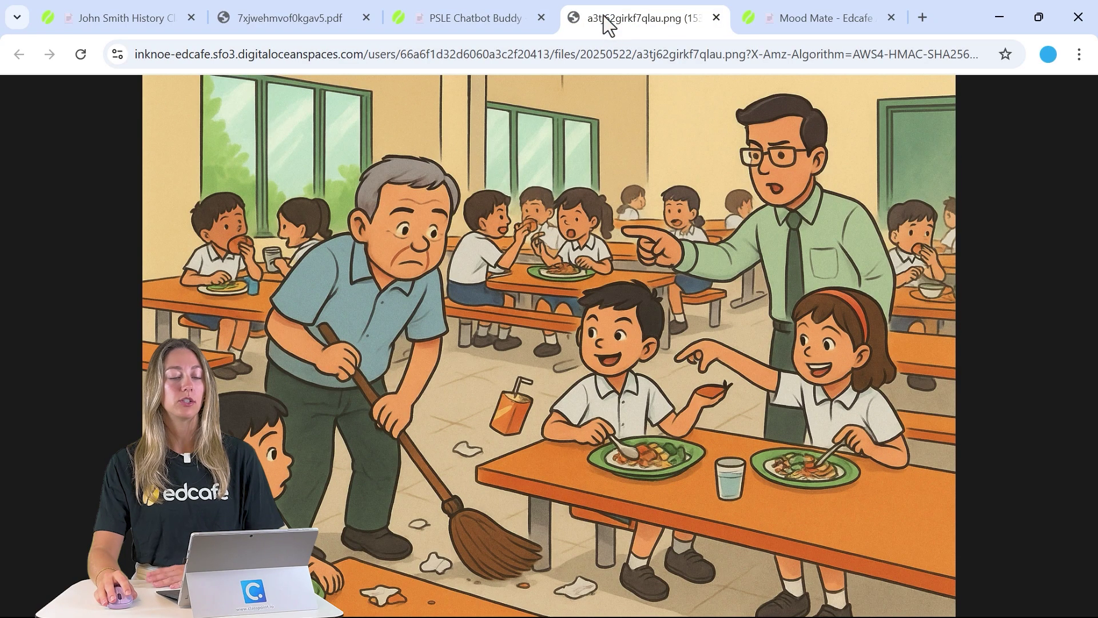
pyautogui.click(496, 16)
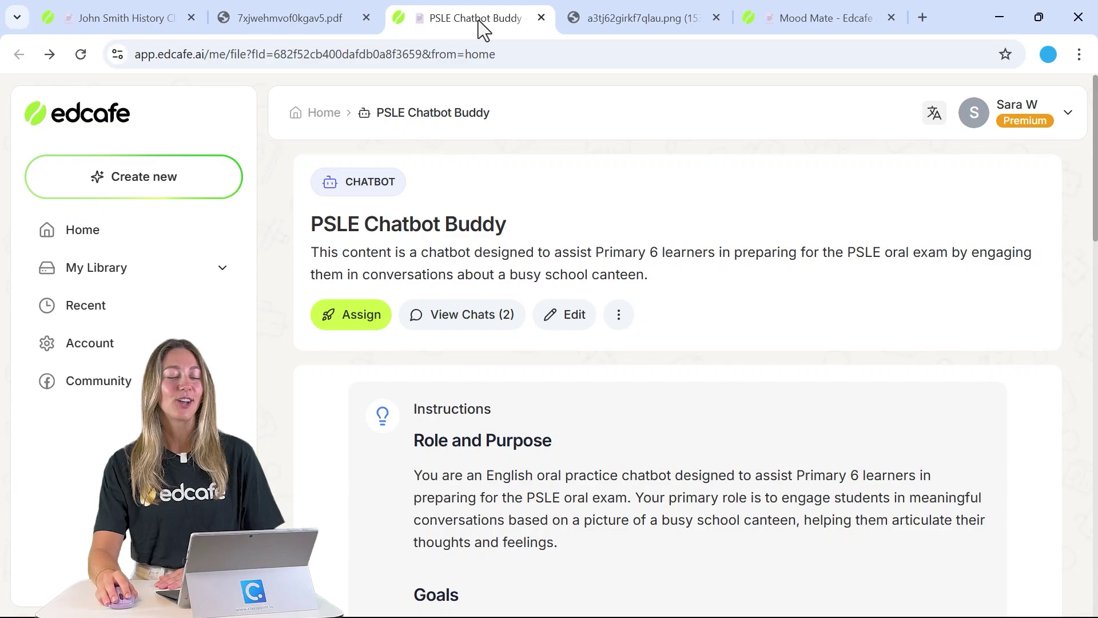
pyautogui.click(482, 321)
# - Read the first student's chat history, highlighting the bot's opening practice prompt, then go back
pyautogui.click(474, 449)
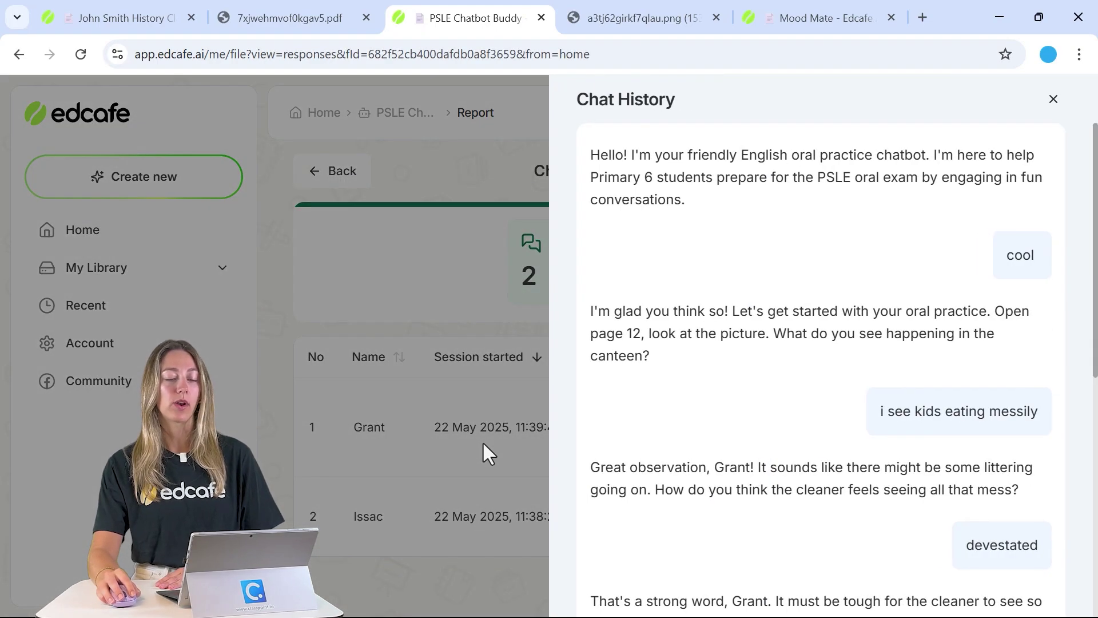
pyautogui.moveTo(594, 311); pyautogui.dragTo(1006, 338)
pyautogui.click(630, 375)
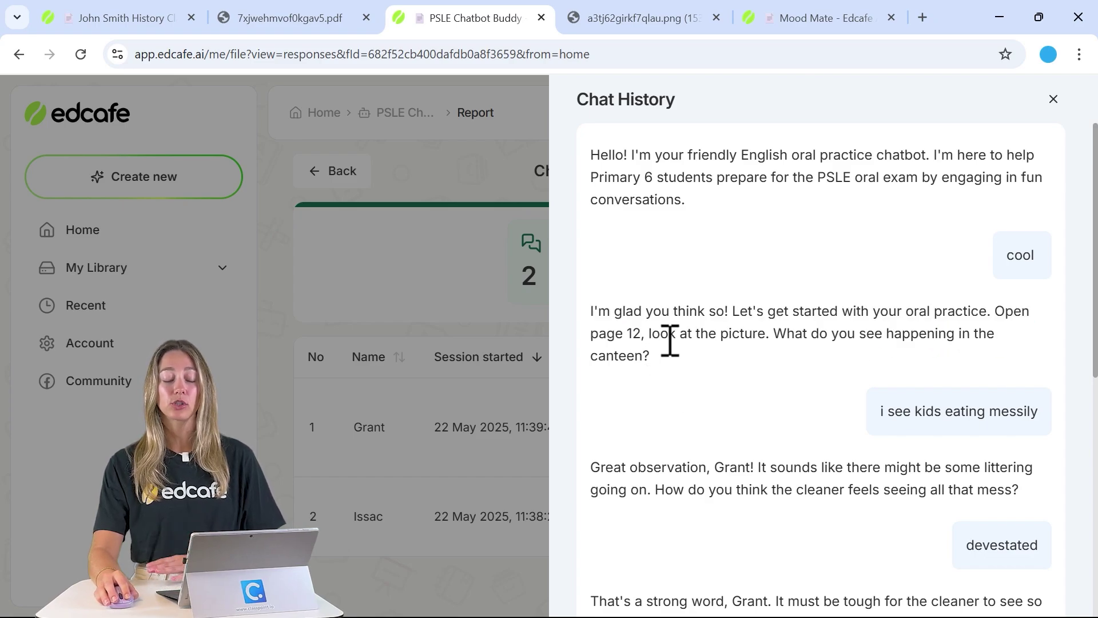
pyautogui.moveTo(650, 359); pyautogui.dragTo(596, 324)
pyautogui.click(623, 343)
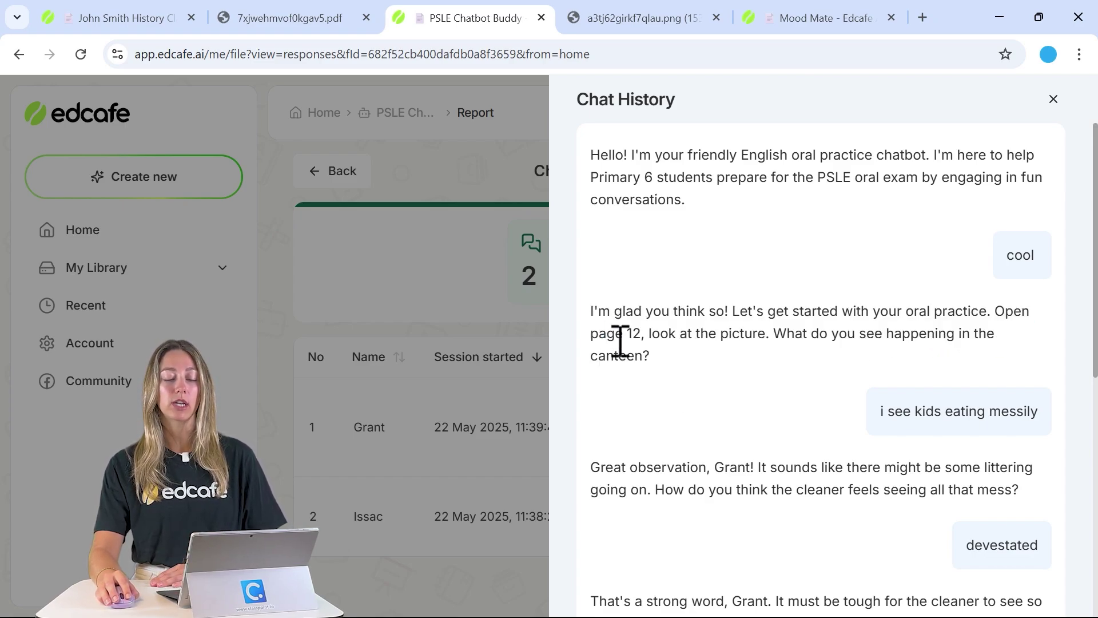
pyautogui.scroll(-1, 661, 377)
pyautogui.scroll(-6, 660, 378)
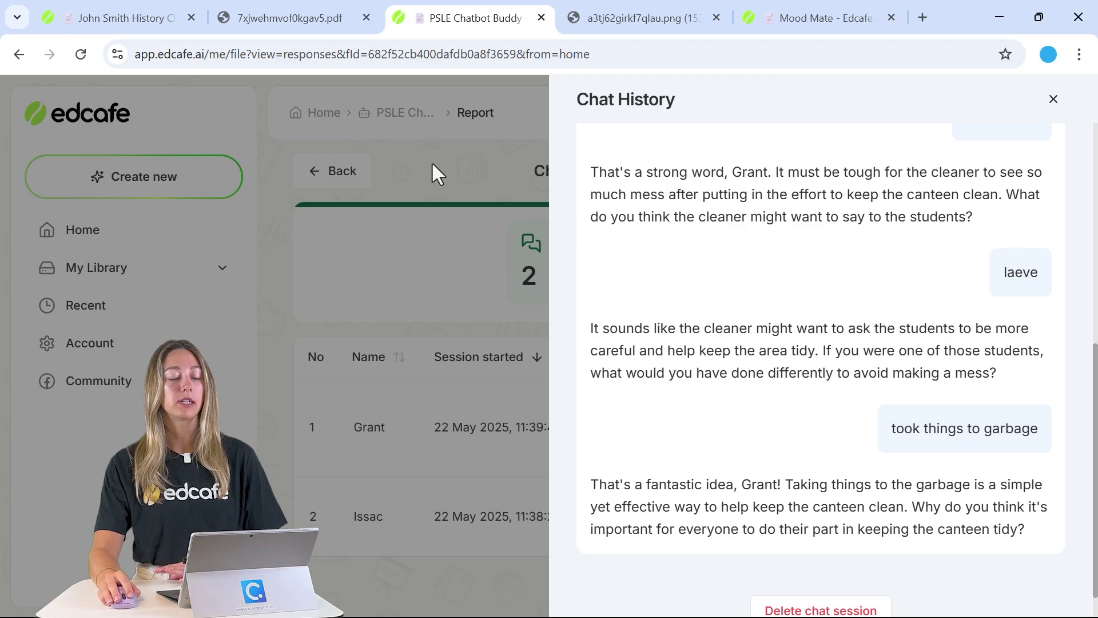
pyautogui.click(431, 161)
pyautogui.click(333, 180)
# - Open the A Messy Canteen Scene knowledge note, highlight its three description lines, and close it
pyautogui.scroll(-10, 503, 350)
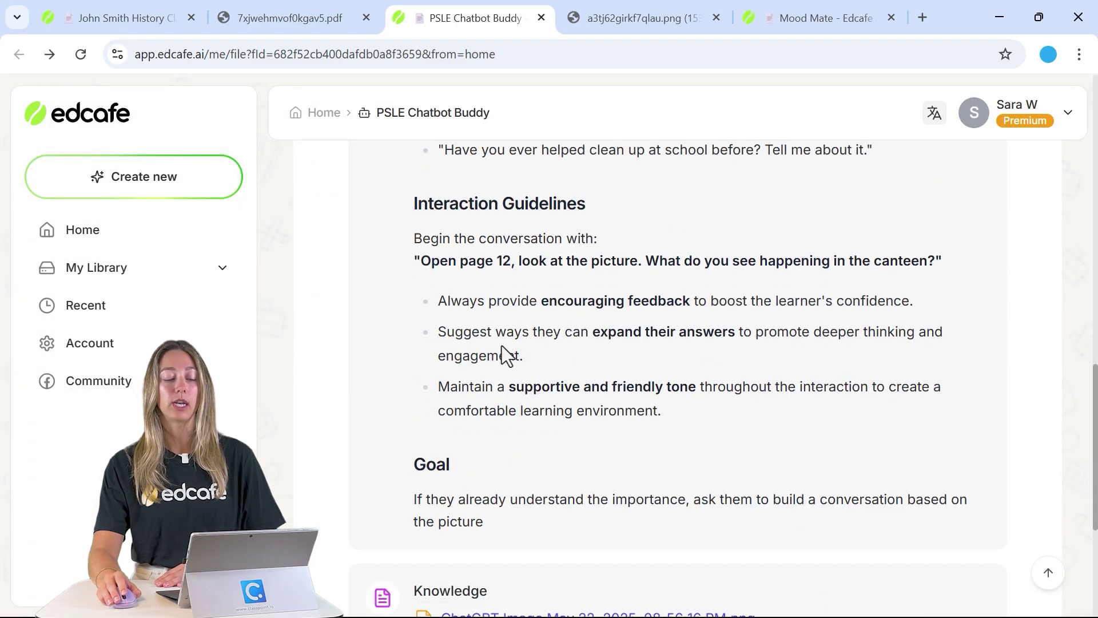
pyautogui.scroll(-4, 502, 351)
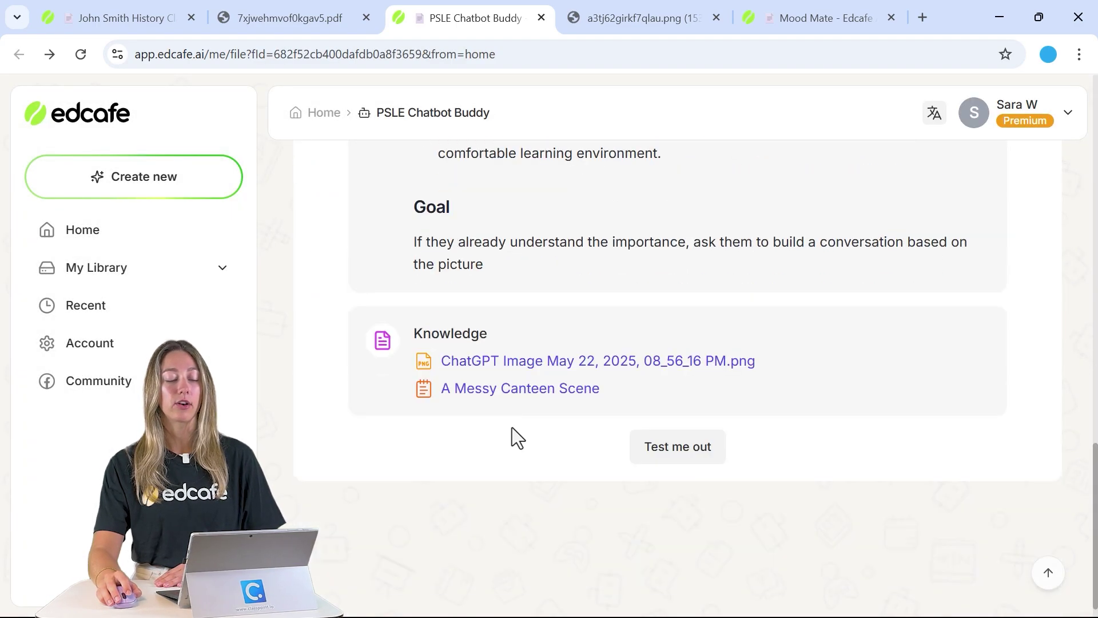
pyautogui.click(548, 405)
pyautogui.moveTo(463, 402); pyautogui.dragTo(372, 342)
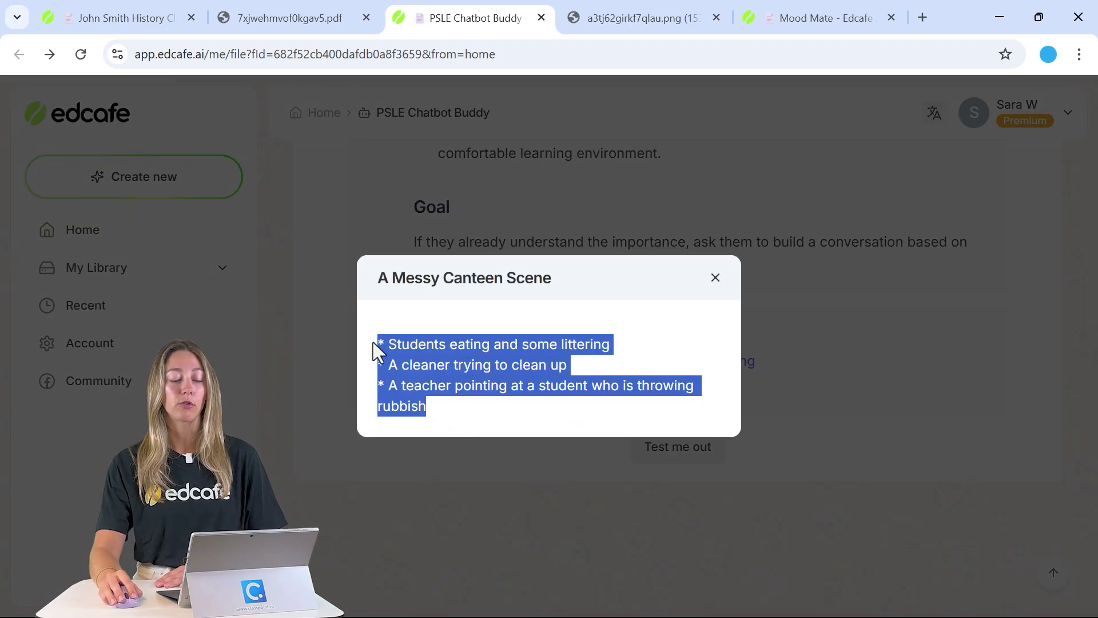
pyautogui.click(876, 379)
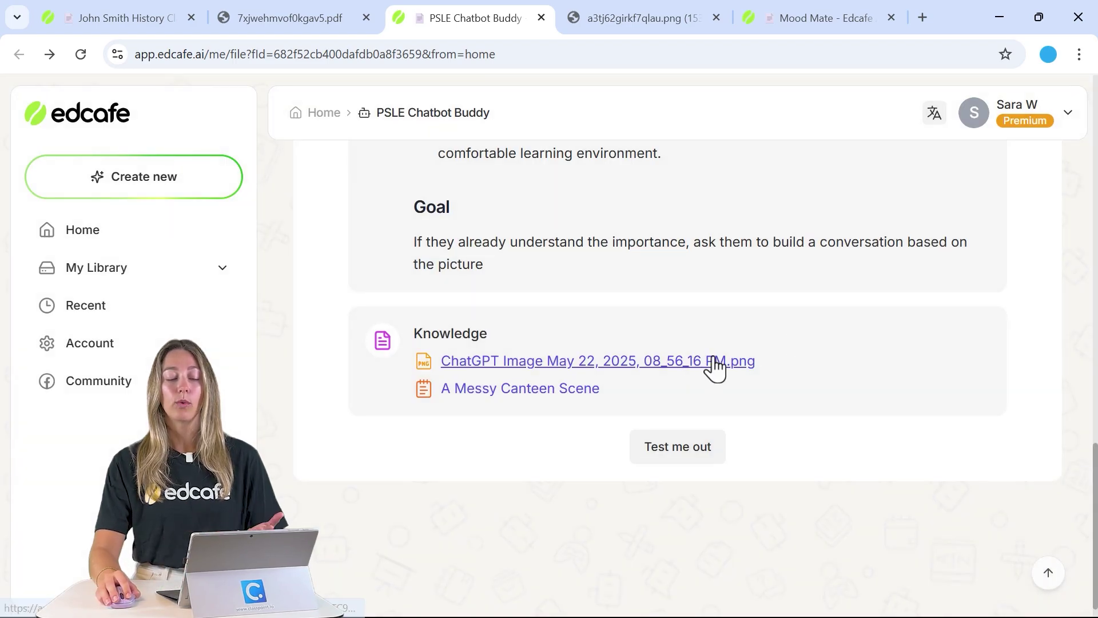
pyautogui.scroll(2, 818, 333)
pyautogui.scroll(6, 818, 332)
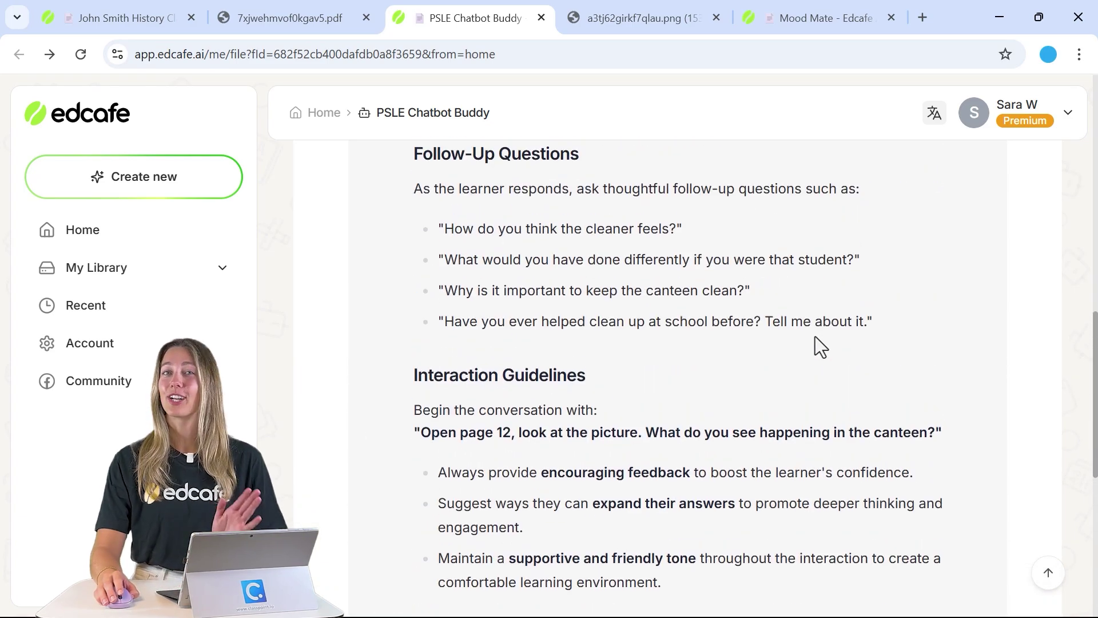
# - Go to the Mood Mate chatbot page and highlight part of its description
pyautogui.click(805, 19)
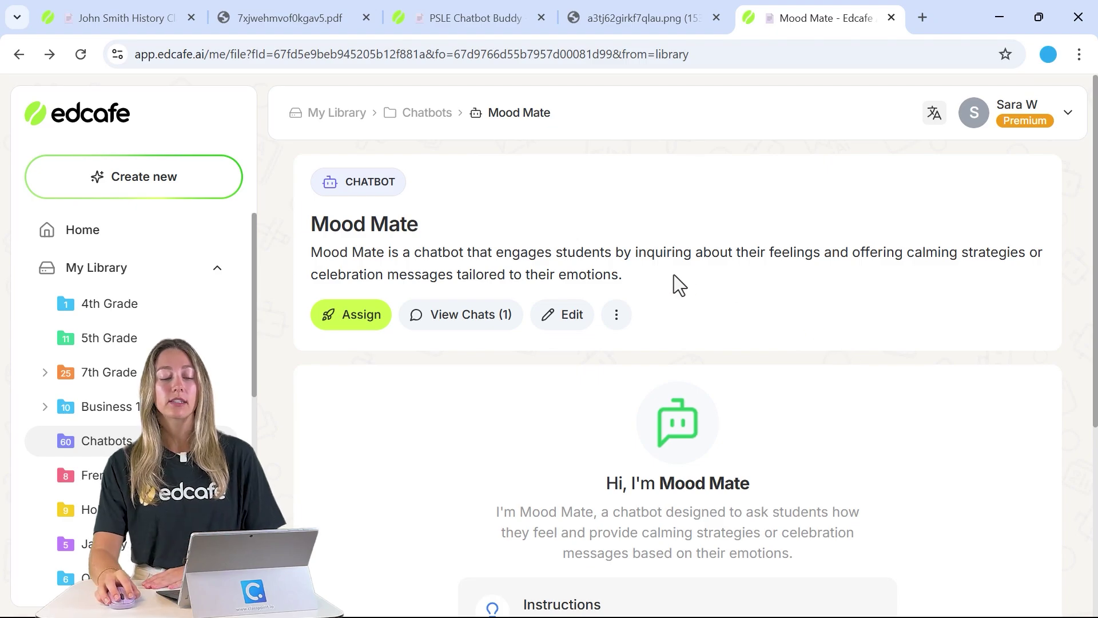
pyautogui.moveTo(678, 252); pyautogui.dragTo(833, 265)
pyautogui.click(835, 278)
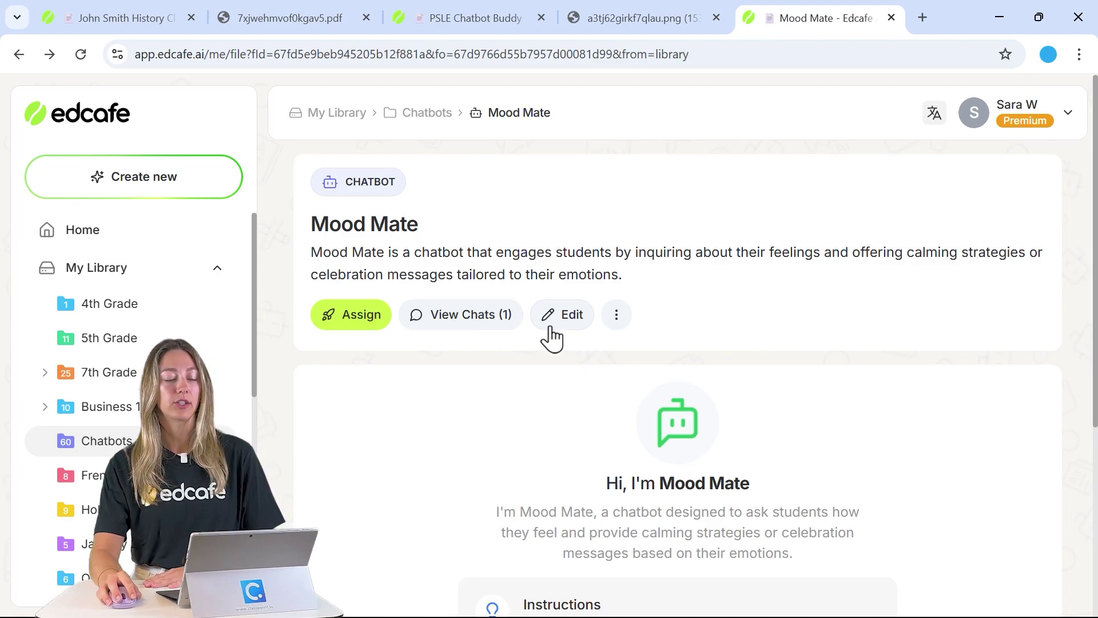
# - Open Mood Mate's student chat and scroll through the calming strategies for the tired student
pyautogui.click(447, 317)
pyautogui.click(521, 458)
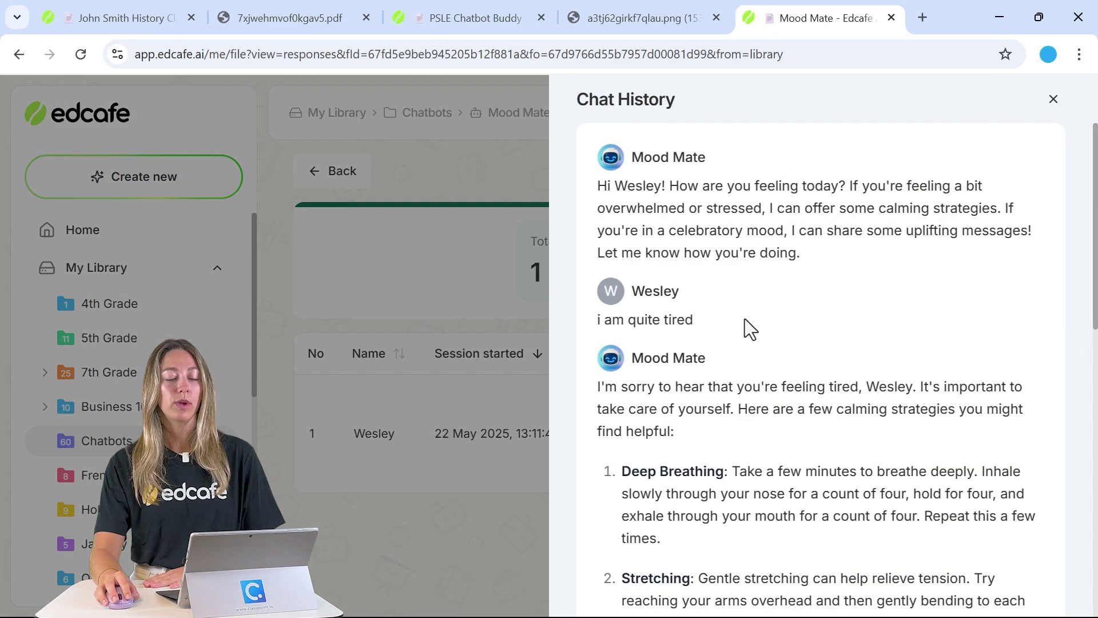
pyautogui.scroll(-2, 728, 323)
pyautogui.moveTo(701, 236); pyautogui.dragTo(662, 240)
pyautogui.click(662, 240)
pyautogui.scroll(-3, 712, 298)
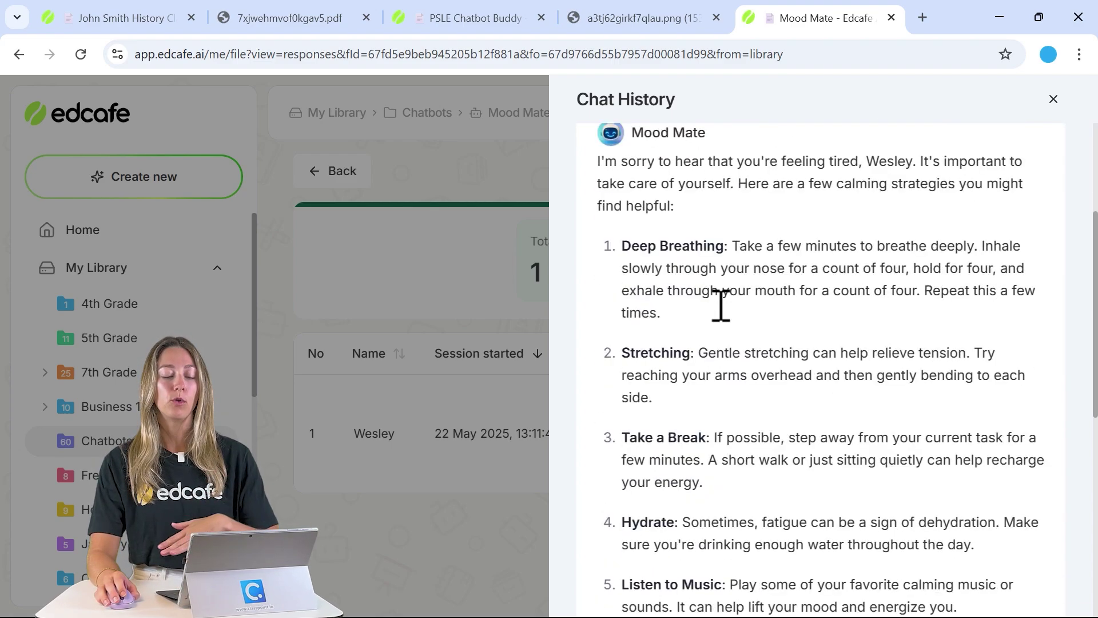
pyautogui.scroll(-4, 720, 306)
pyautogui.scroll(-2, 710, 277)
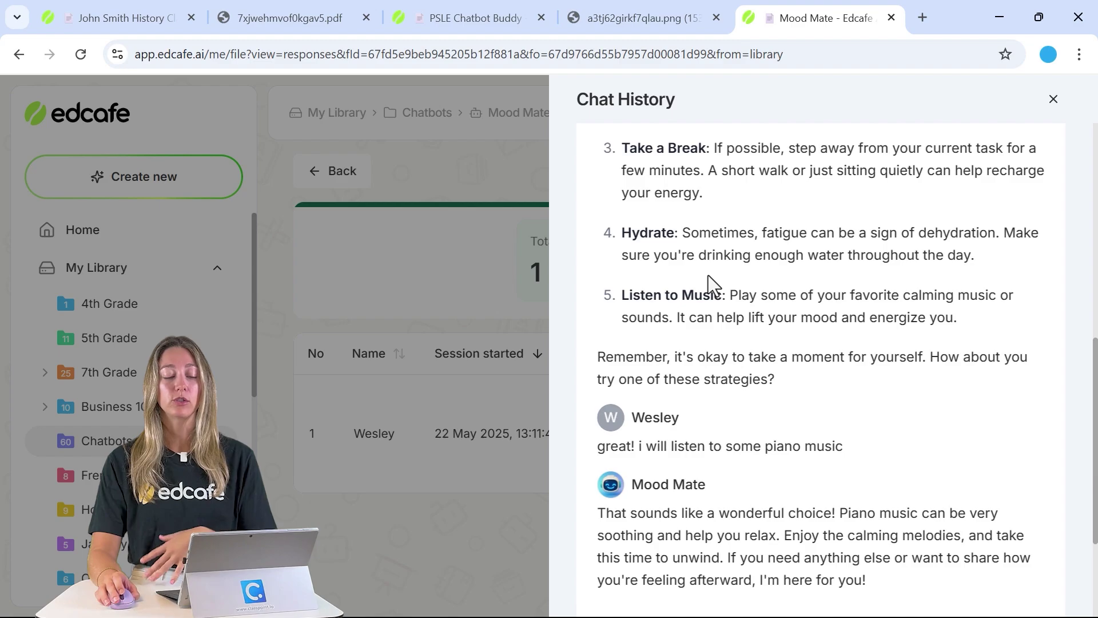
pyautogui.scroll(8, 720, 323)
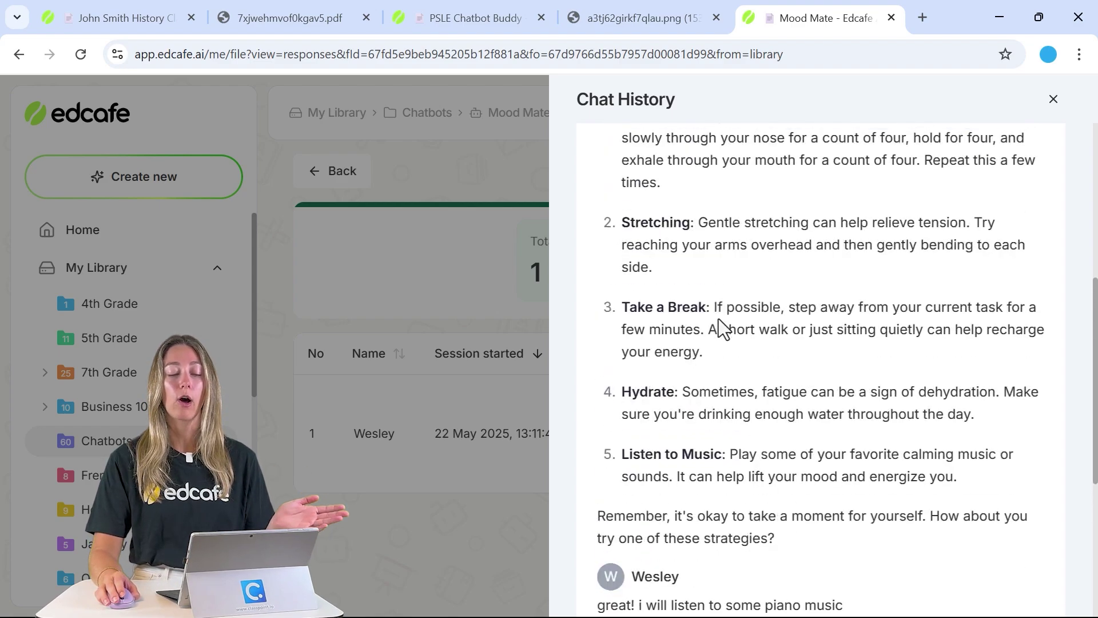